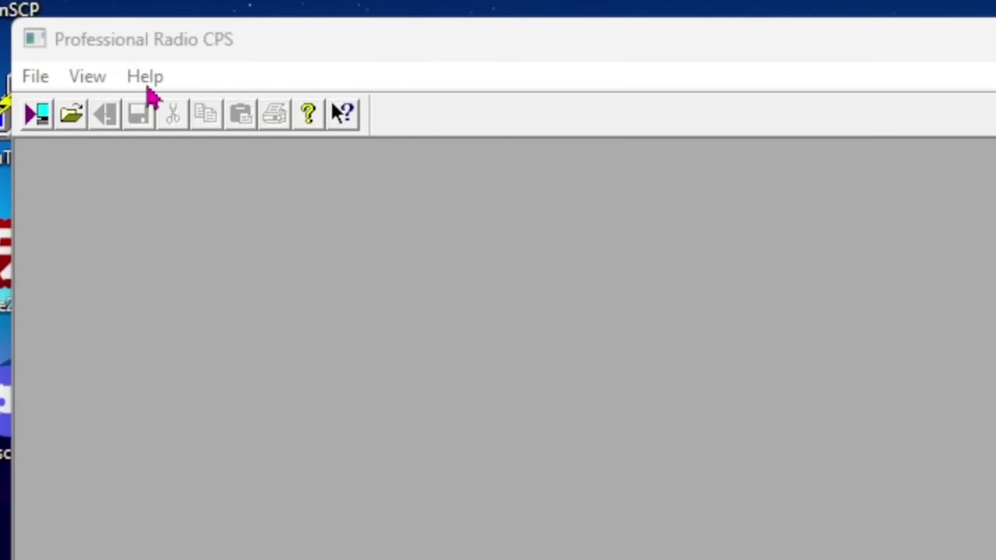
- Check the program's version, copyright and frequency information from the Help menu
click(144, 78)
click(210, 156)
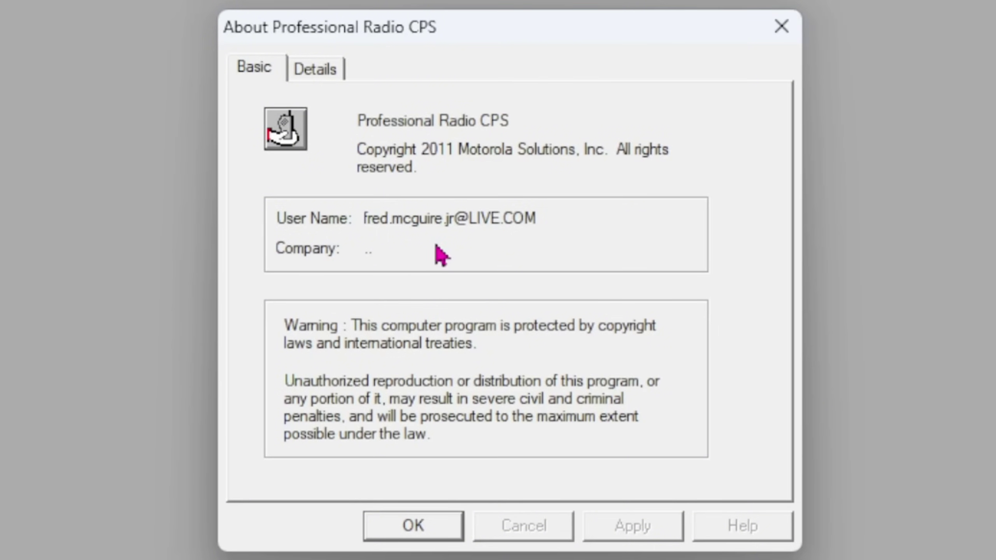
click(315, 71)
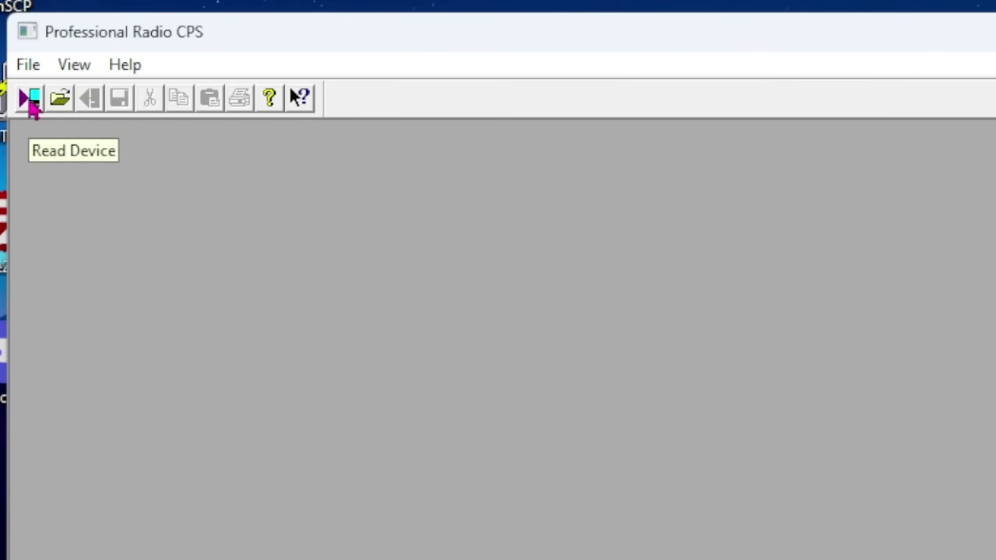
- Read the codeplug from the radio on port COM7
click(31, 103)
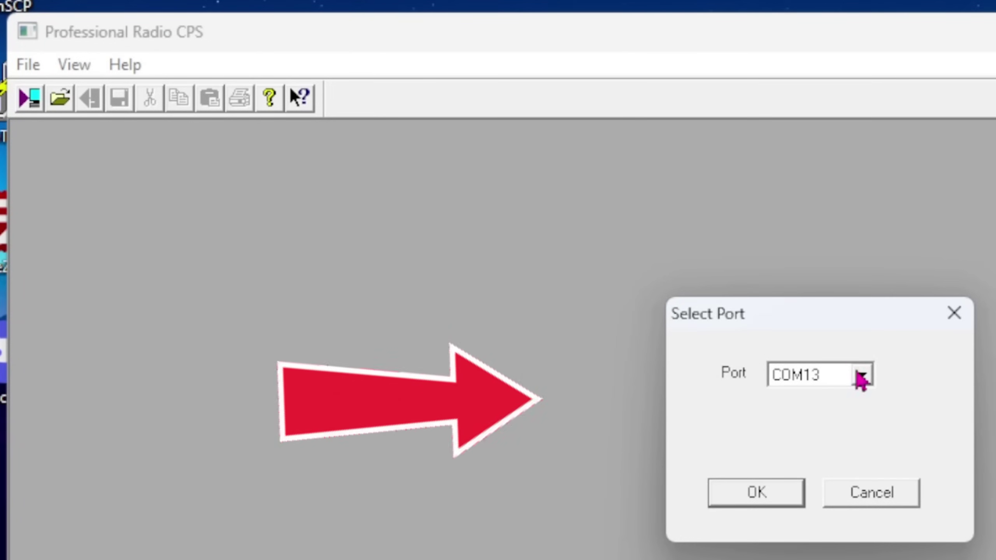
click(862, 377)
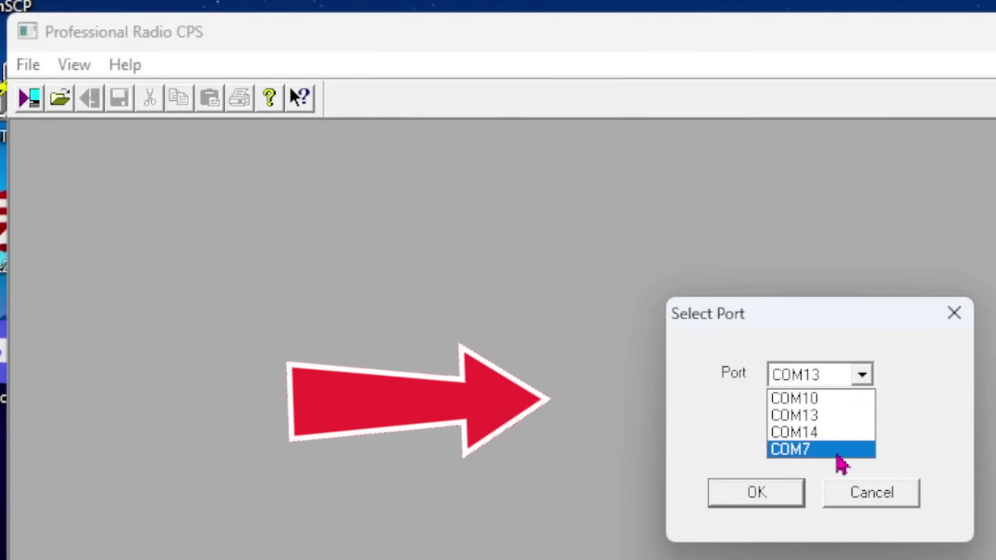
click(837, 451)
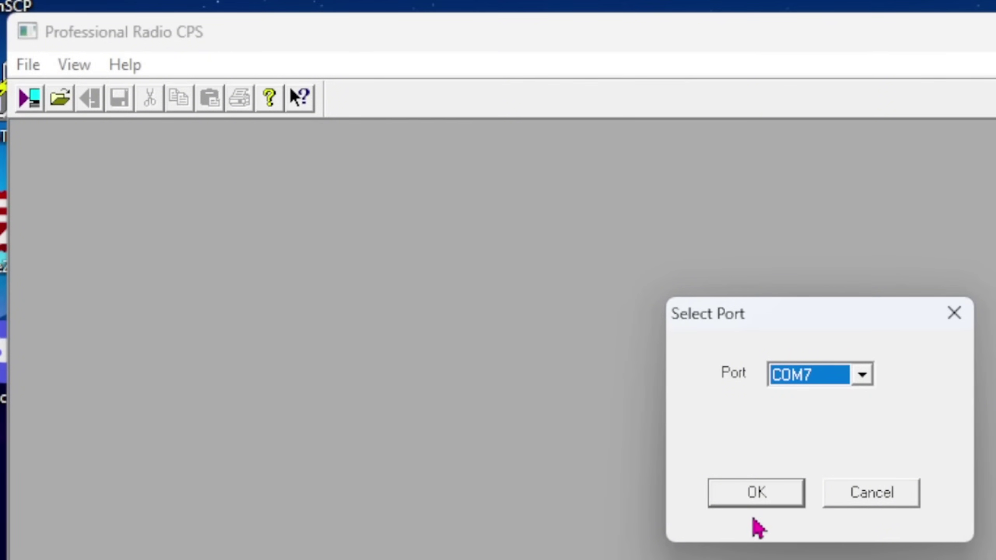
click(742, 495)
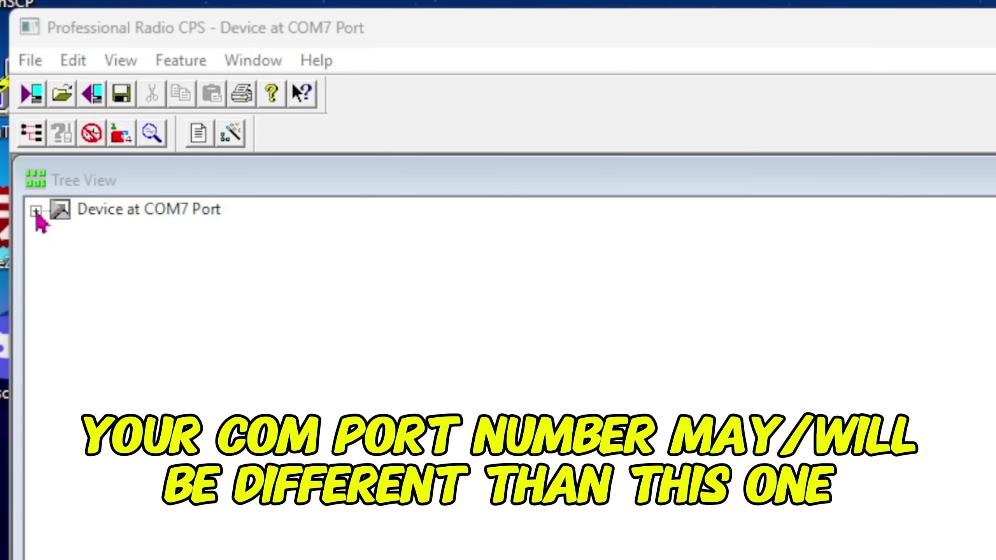
- Open Radio Information and review the model, tracking history, 136–174 MHz range and 20–54 W power
click(36, 212)
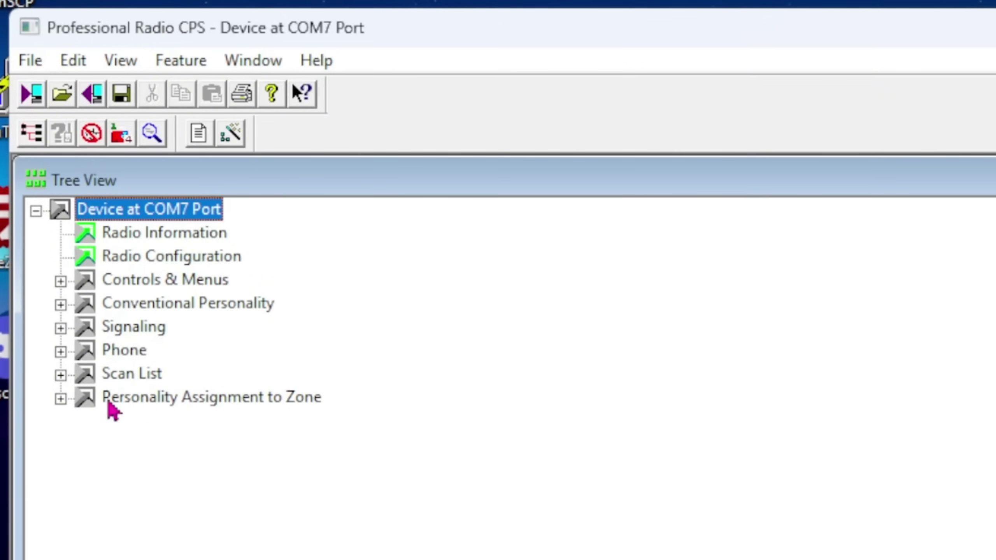
double_click(137, 235)
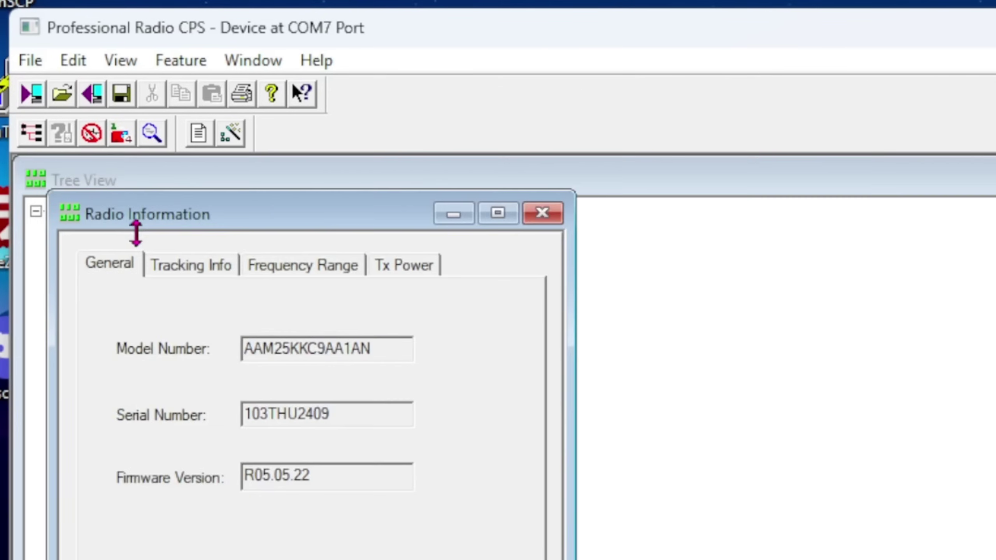
drag(238, 216, 658, 216)
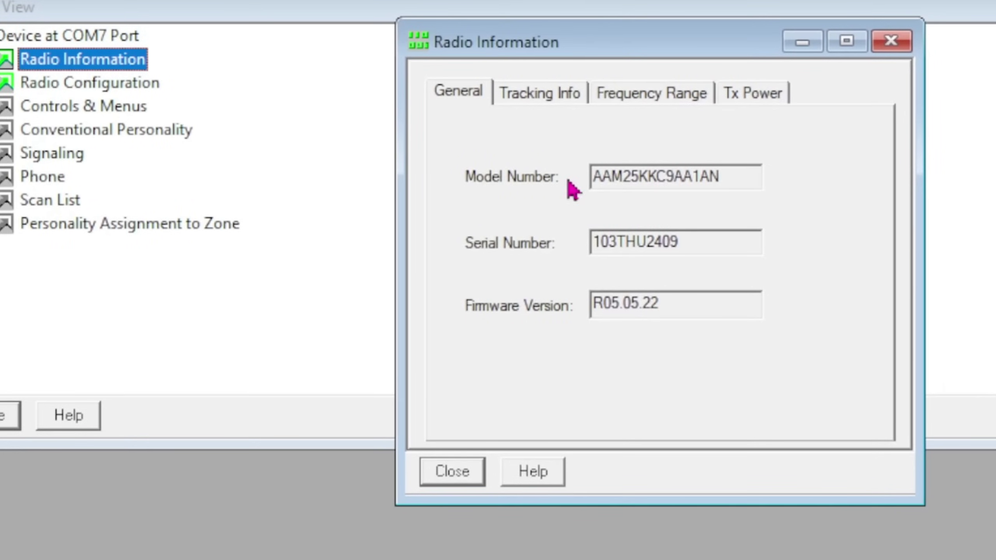
click(624, 177)
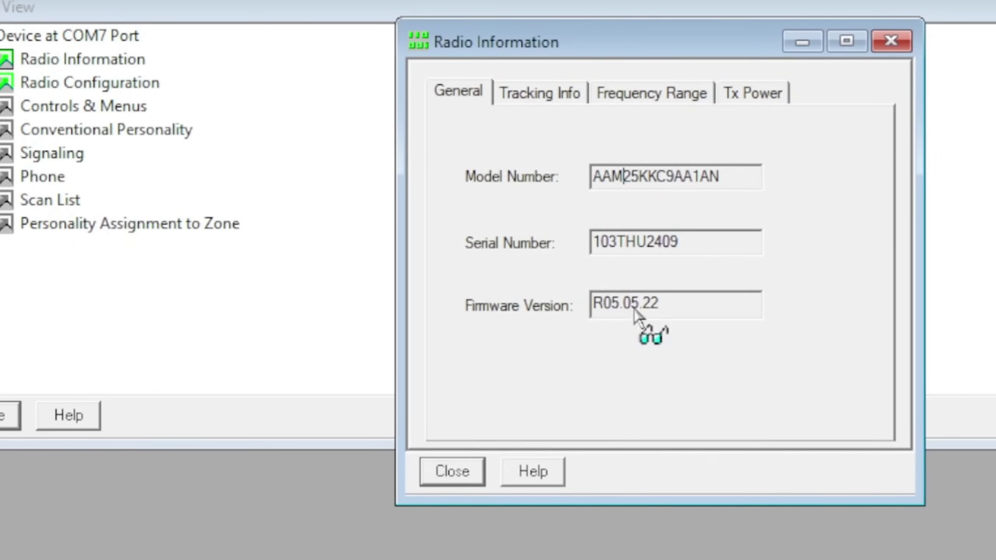
click(540, 96)
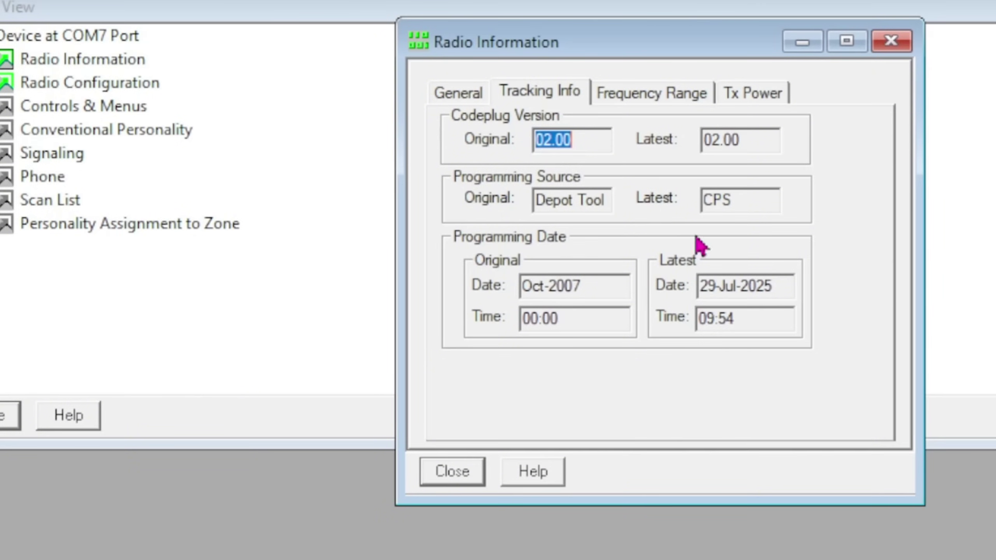
click(639, 93)
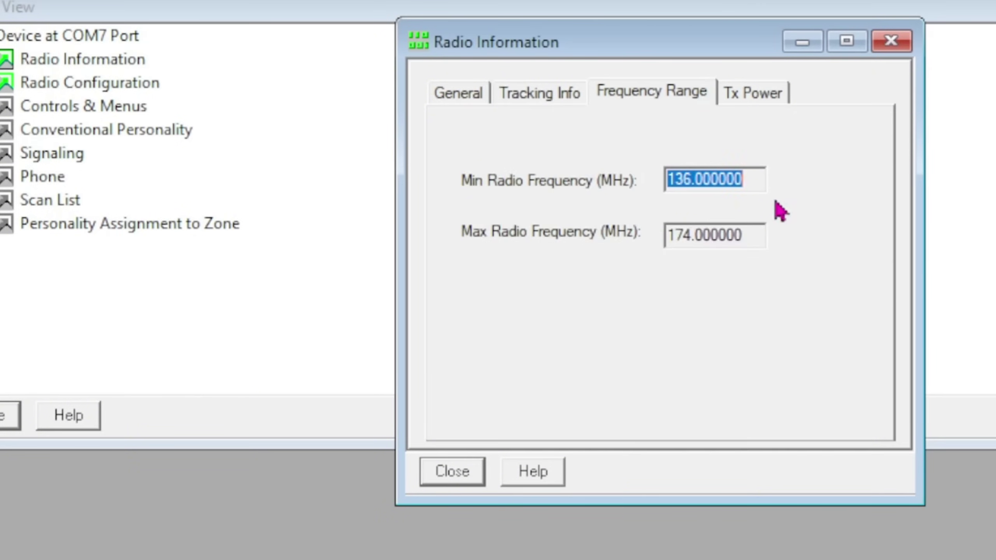
click(751, 91)
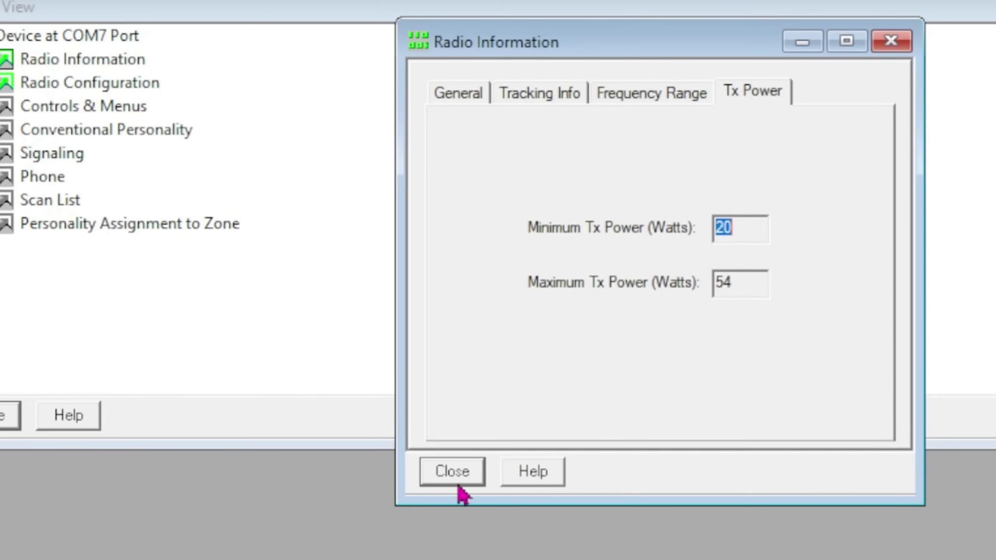
click(453, 471)
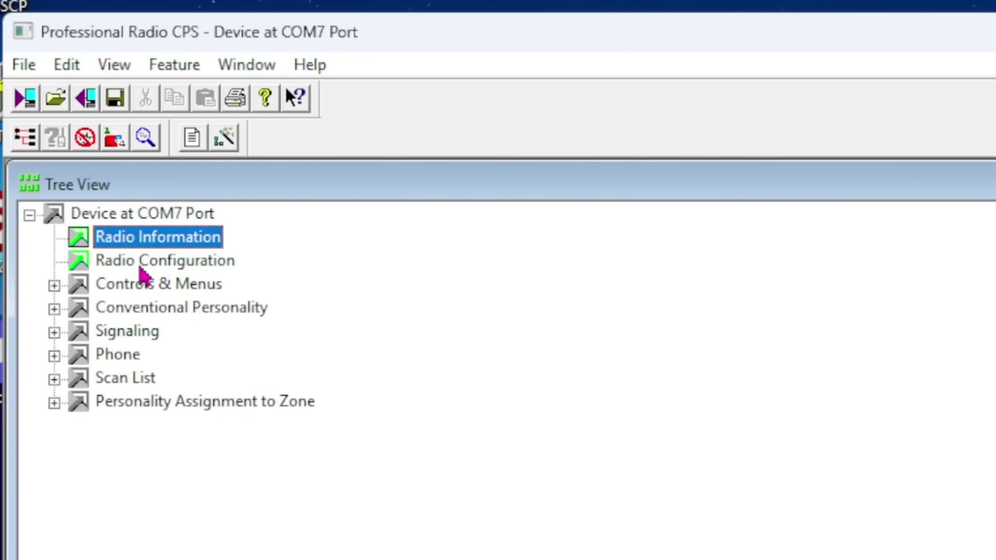
- Open Radio Configuration's Accessory Configuration and keep Rx Audio Type on Flat Audio
double_click(140, 268)
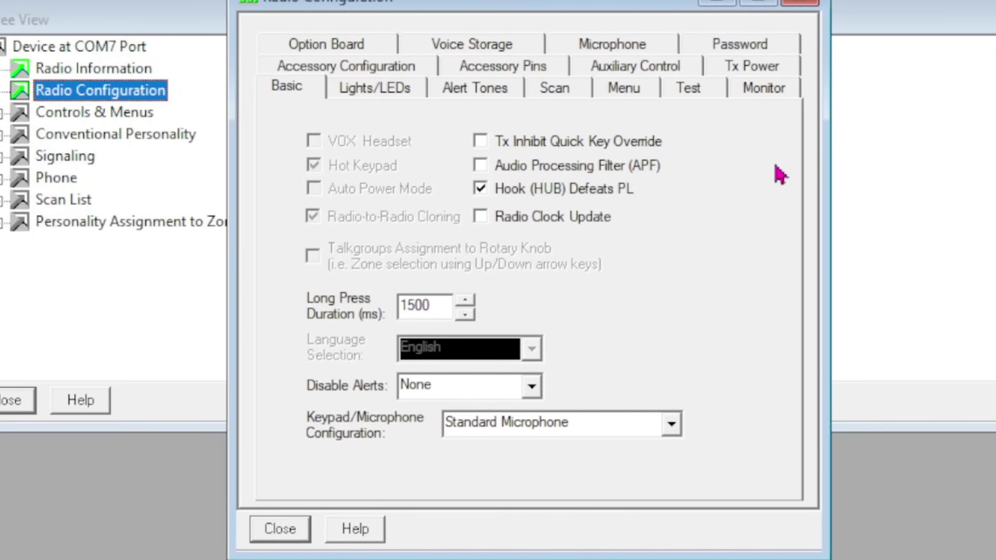
click(297, 72)
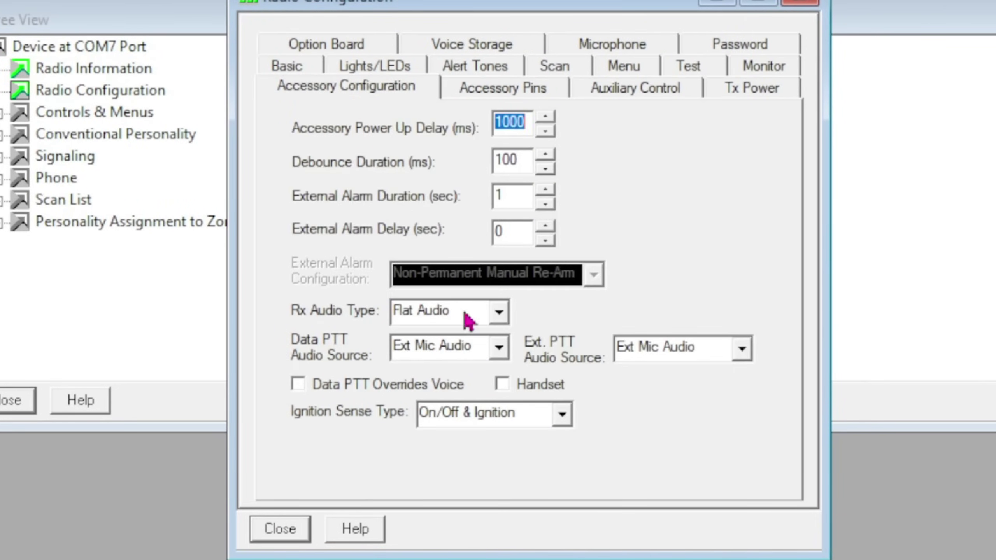
click(499, 313)
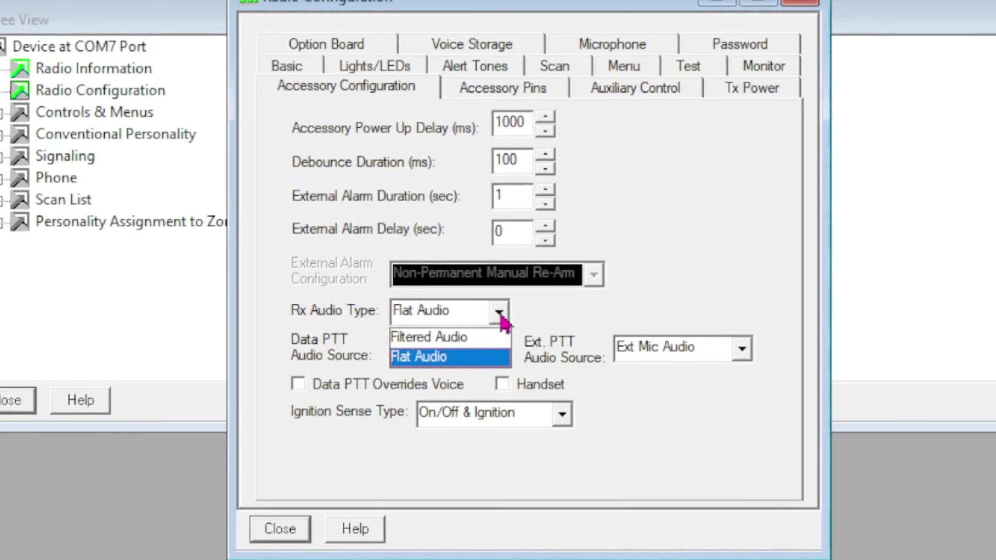
click(500, 315)
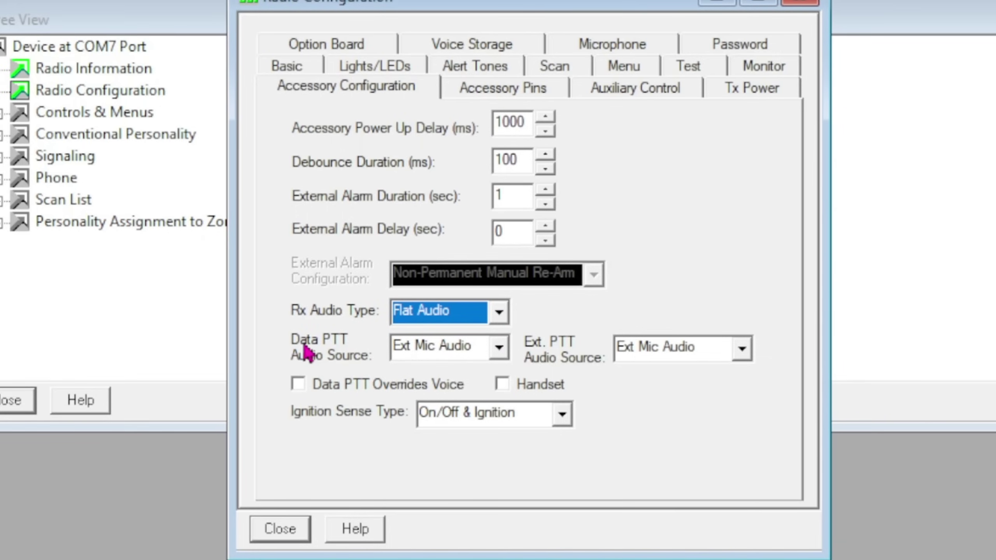
- Keep Data PTT audio source on Ext Mic Audio and ignition sense on On/Off & Ignition
click(499, 347)
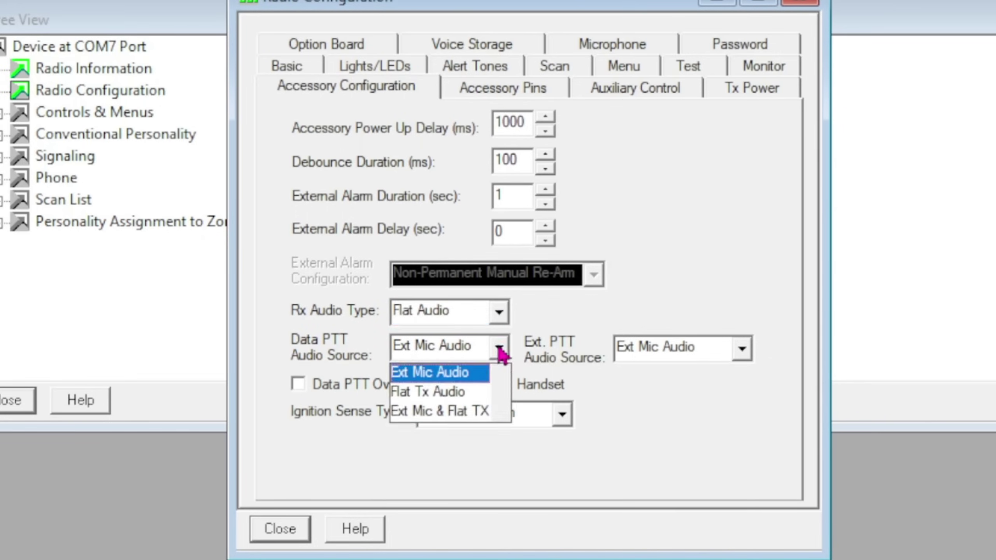
click(437, 391)
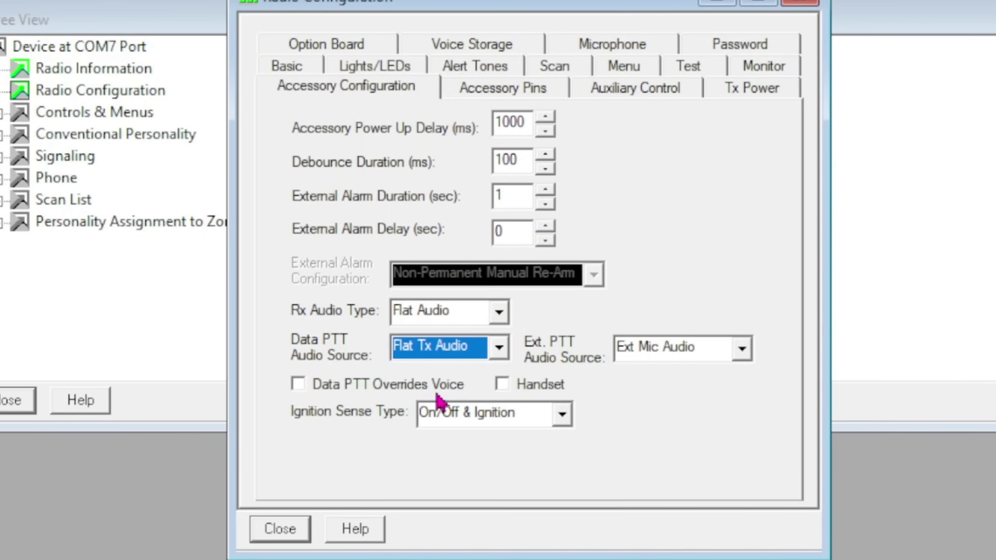
click(504, 352)
click(461, 376)
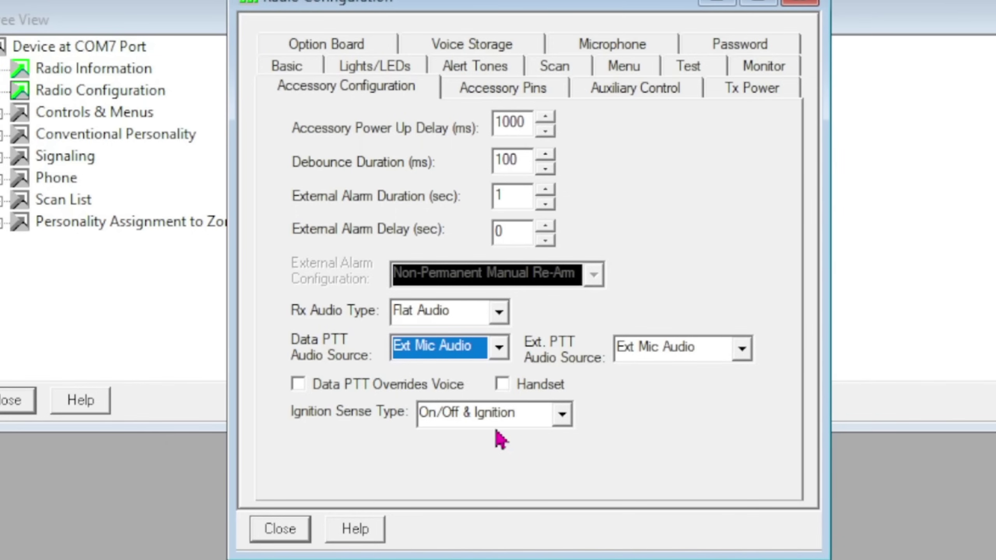
click(567, 416)
click(567, 415)
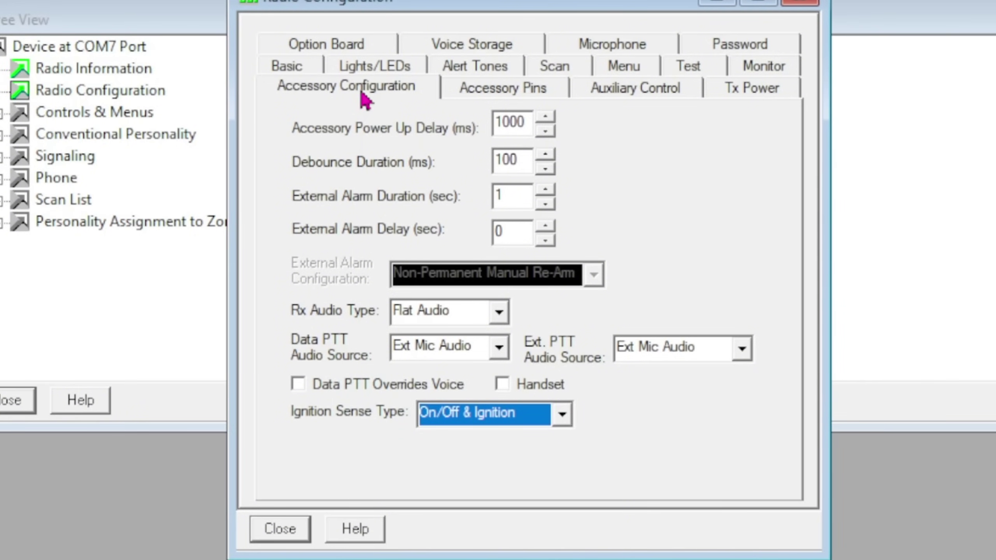
- Review the accessory pins, including pin 3 External Mic PTT and pin 8 PL/CSQ Detect
click(496, 98)
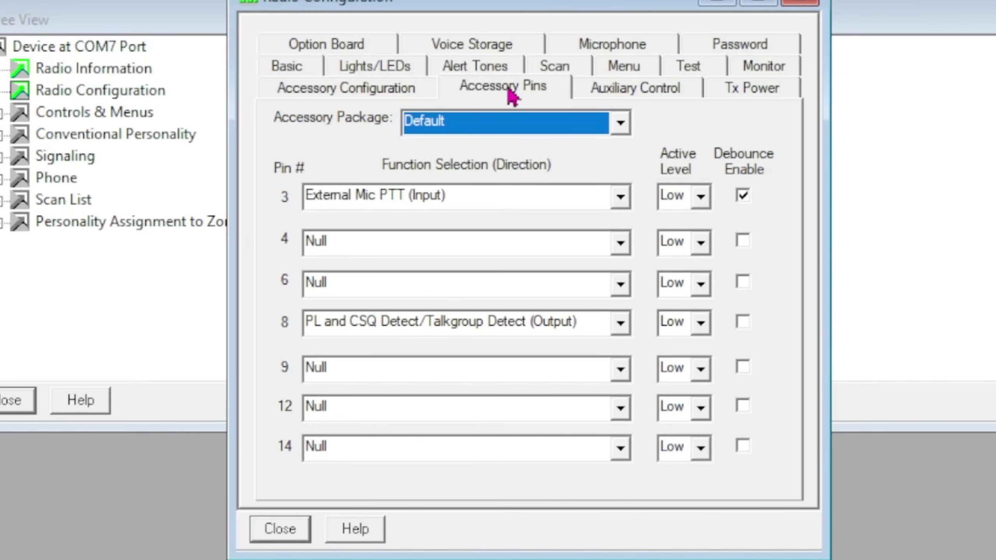
- Set Tx Low Power and Tx High Power both to 20 W
click(621, 94)
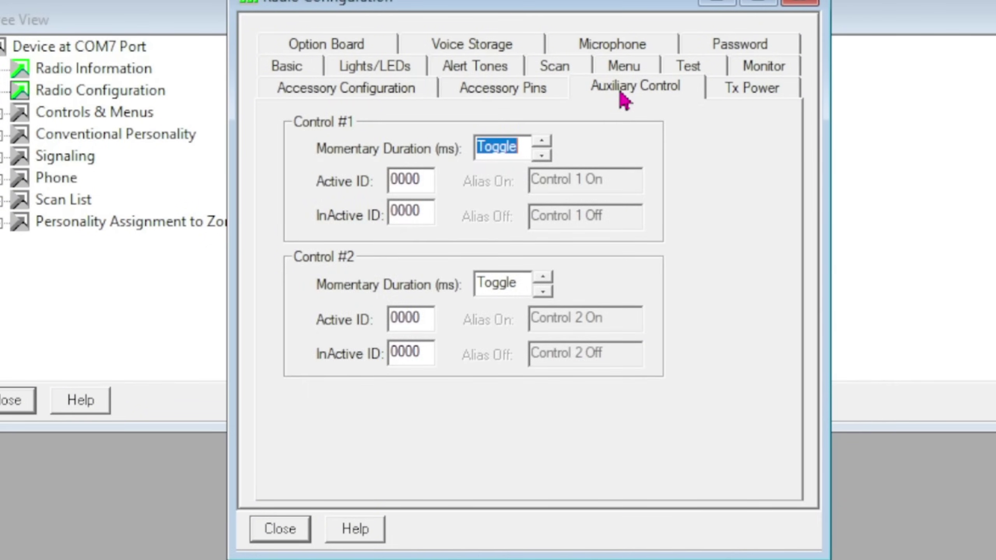
click(735, 94)
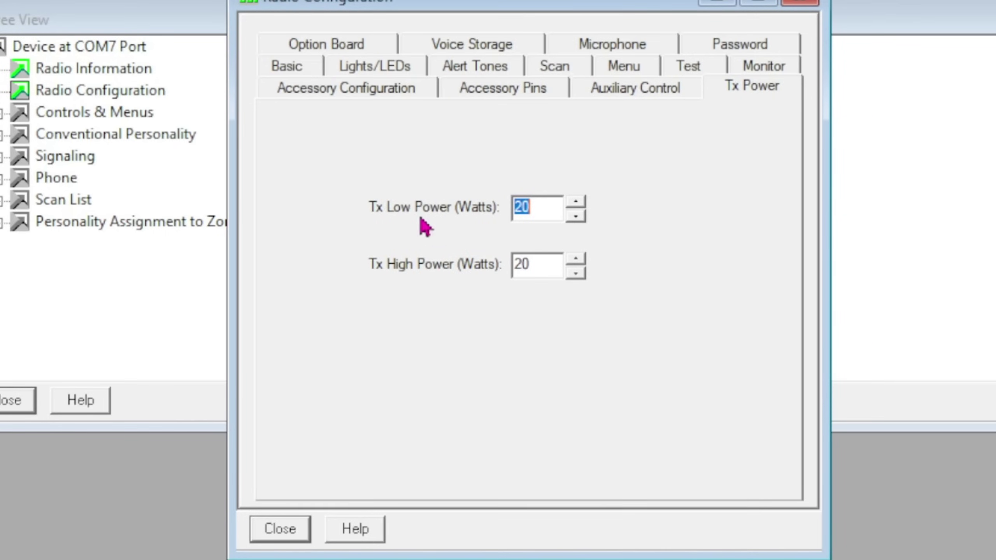
click(575, 217)
click(575, 216)
click(539, 204)
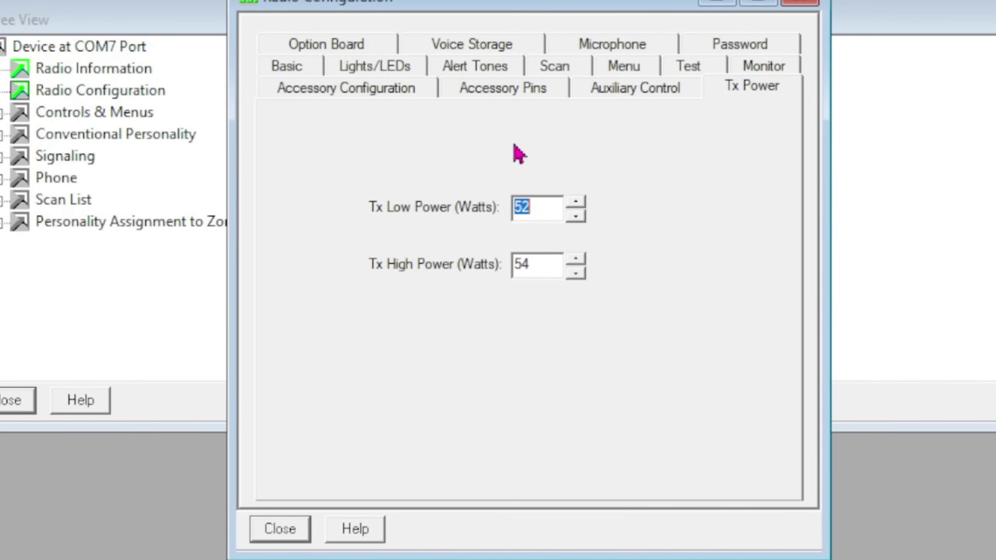
text(20)
key(Tab)
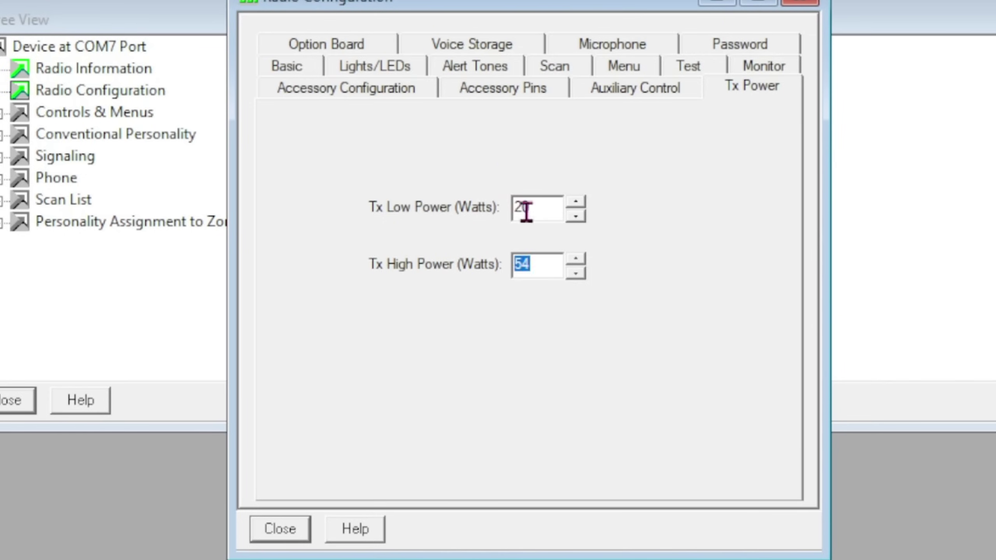
text(20)
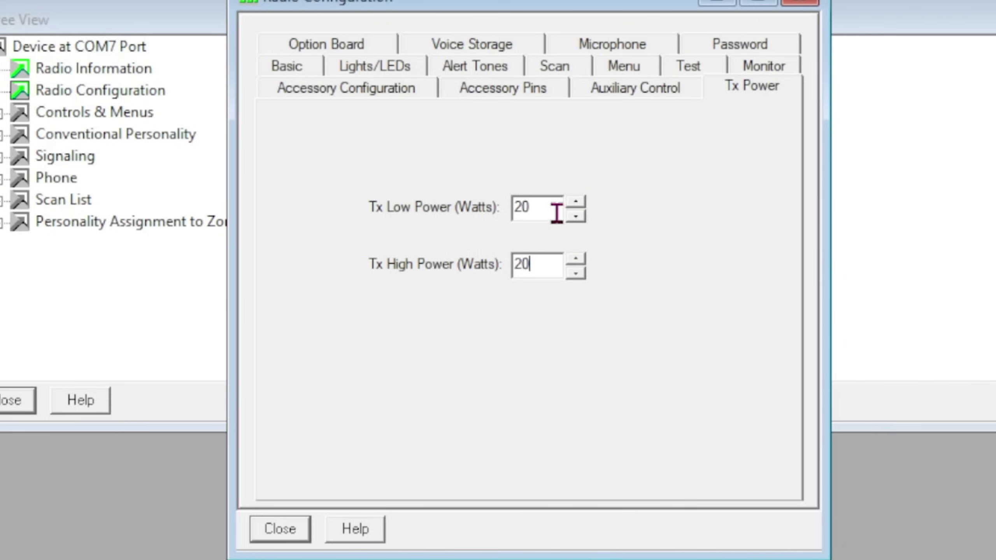
double_click(547, 204)
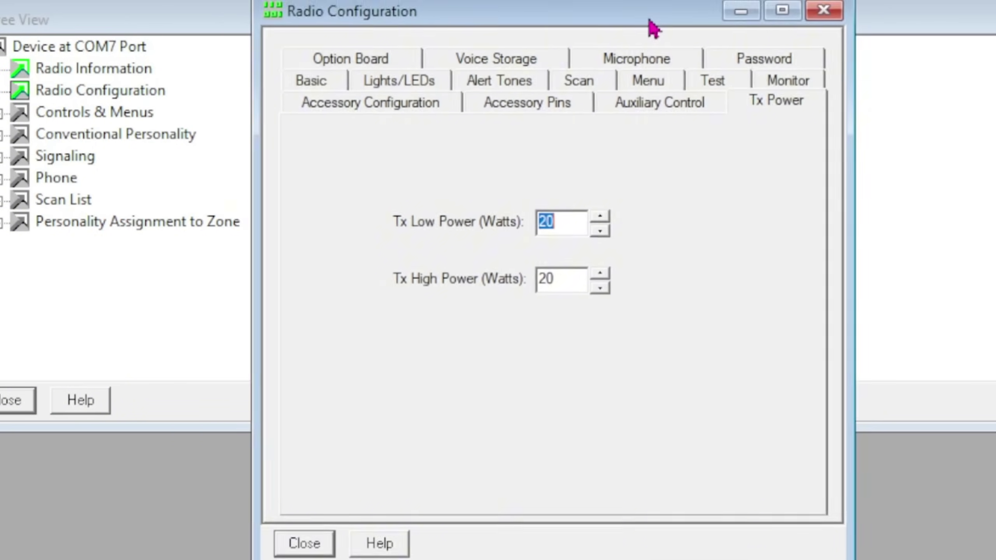
drag(650, 21, 653, 28)
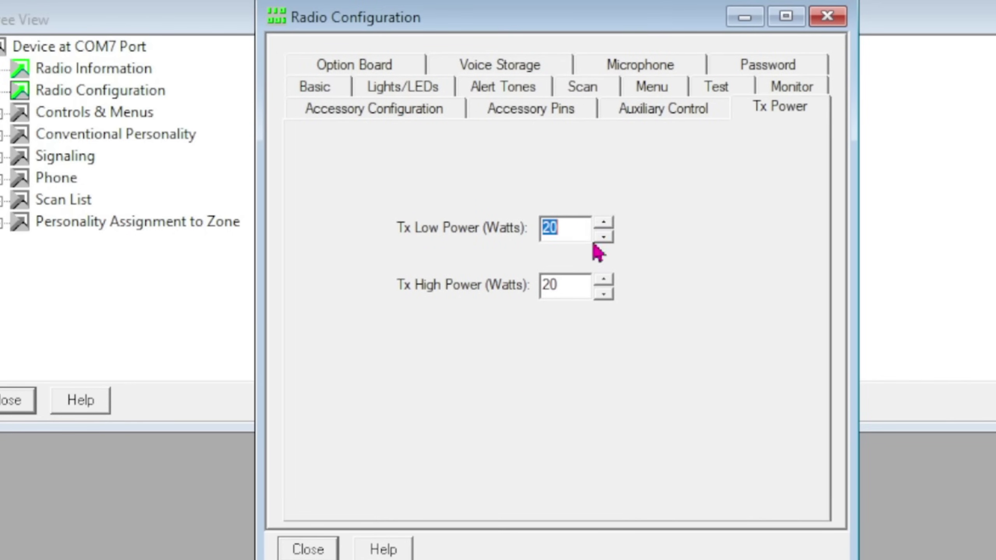
- Enable Alert Tone Fixed Volume on the Alert Tones settings, then go back to Basic
click(803, 92)
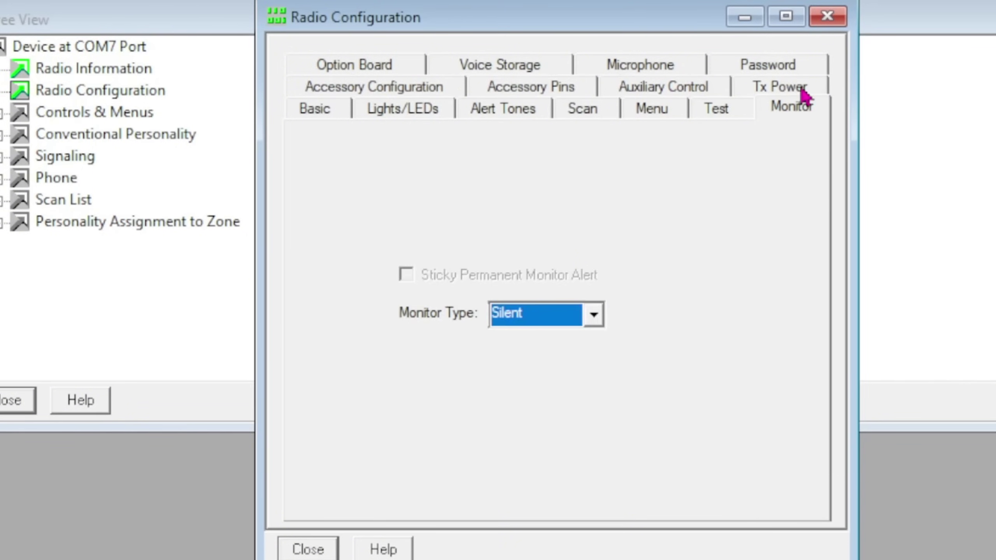
click(717, 114)
click(650, 111)
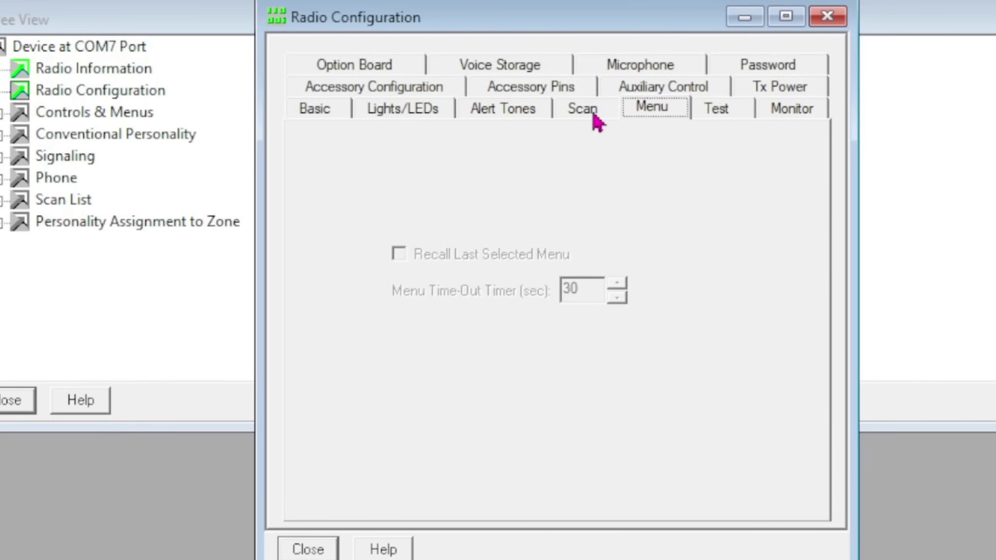
click(588, 111)
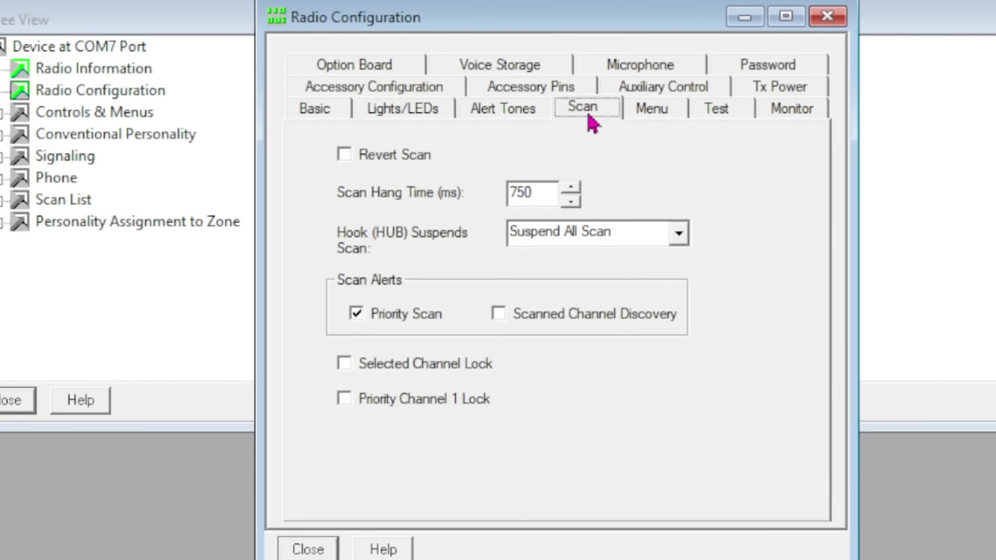
click(516, 113)
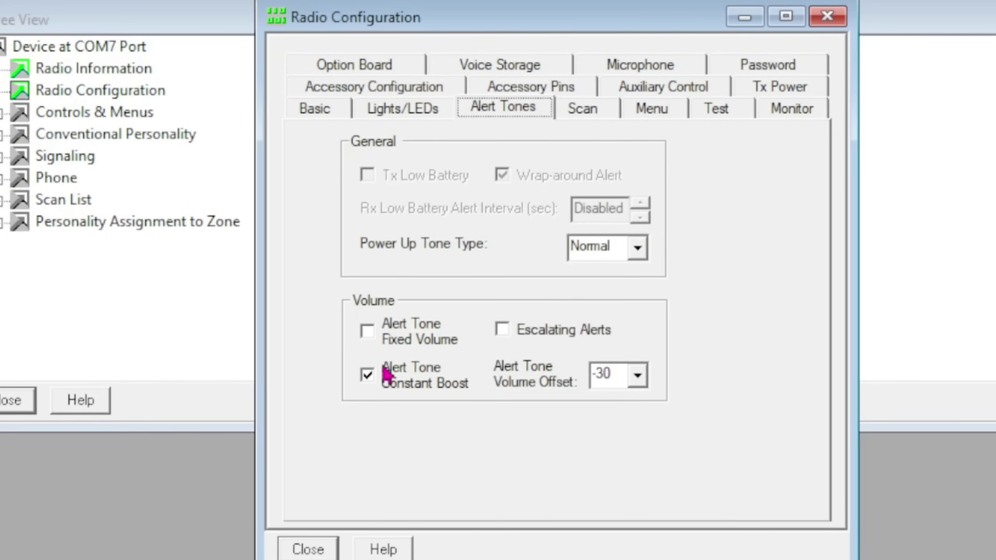
click(367, 335)
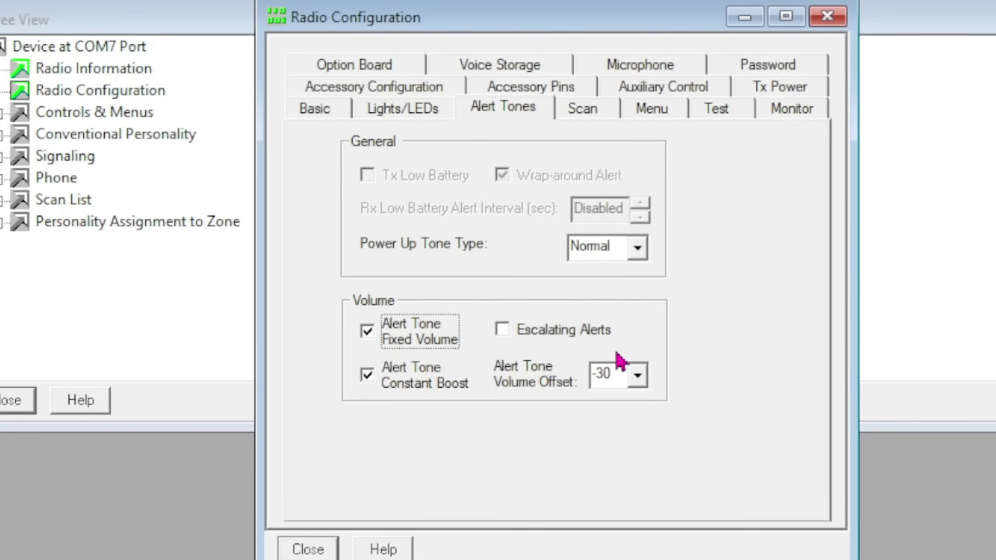
click(392, 113)
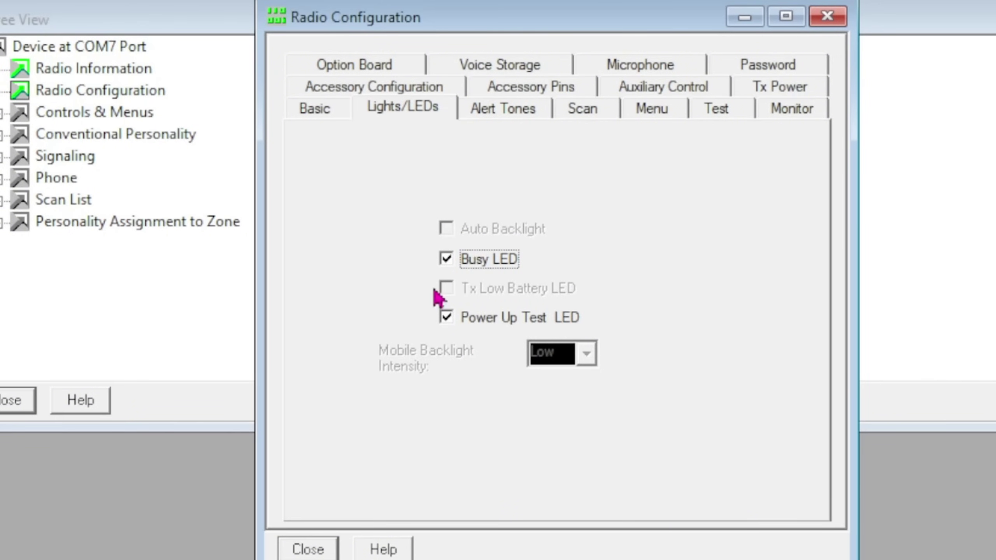
click(301, 111)
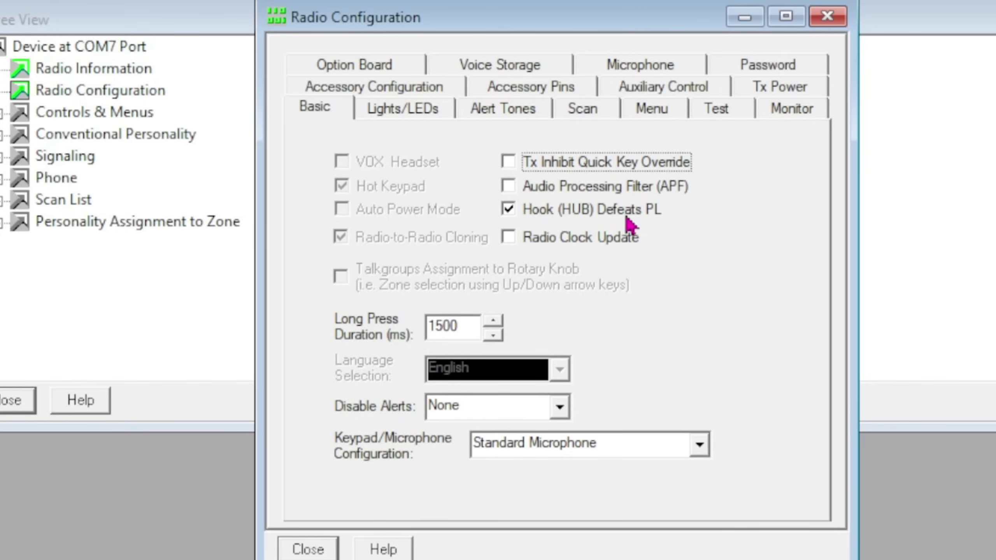
- Clear Hook (HUB) Defeats PL and change Disable Alerts from None to Lights/LEDs/Tones
click(511, 213)
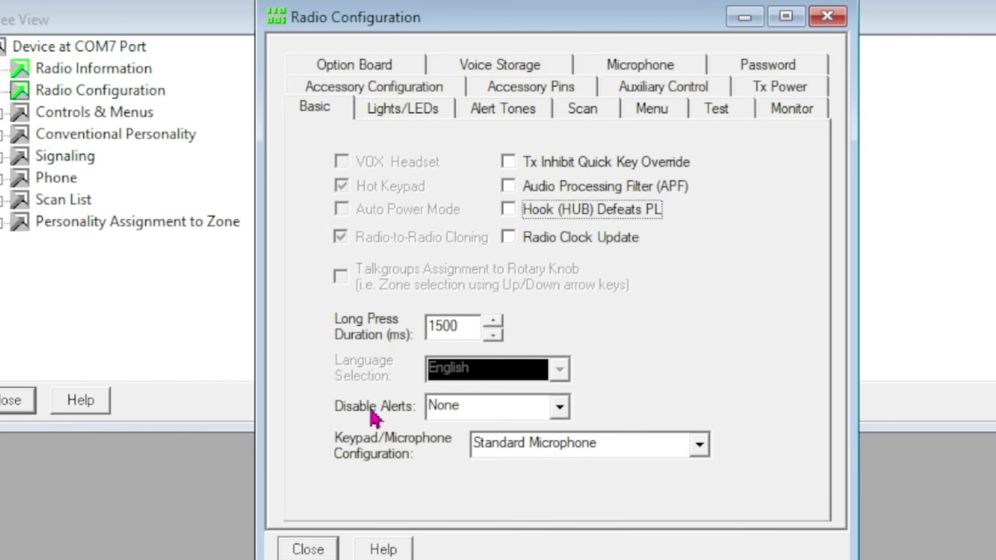
click(438, 417)
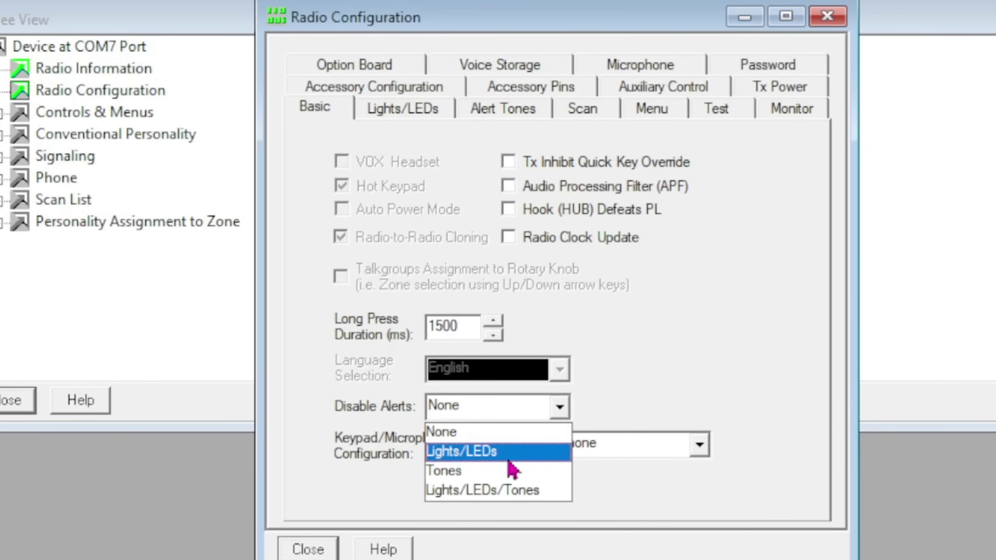
click(508, 491)
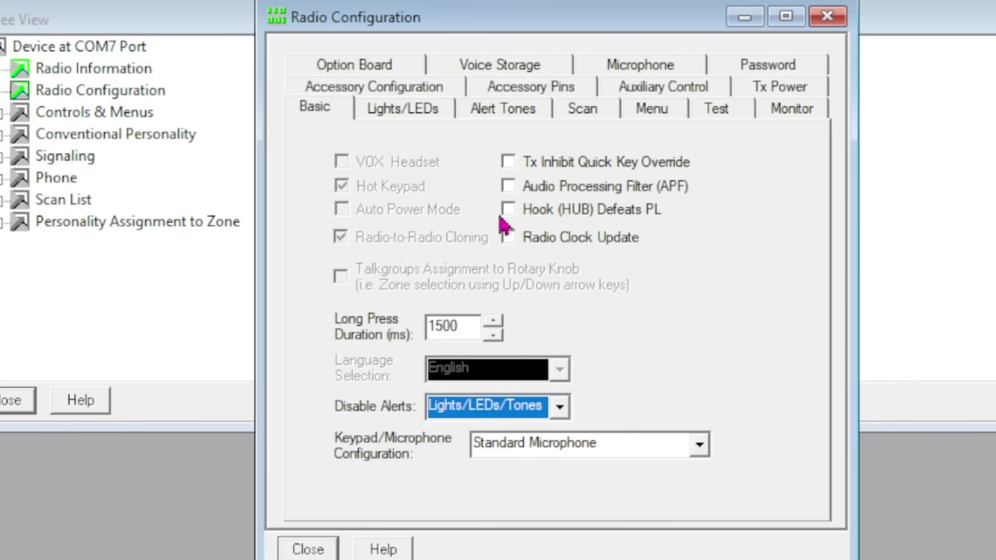
- On the Option Board settings, leave Enable Flat Tx Audio turned off
click(352, 68)
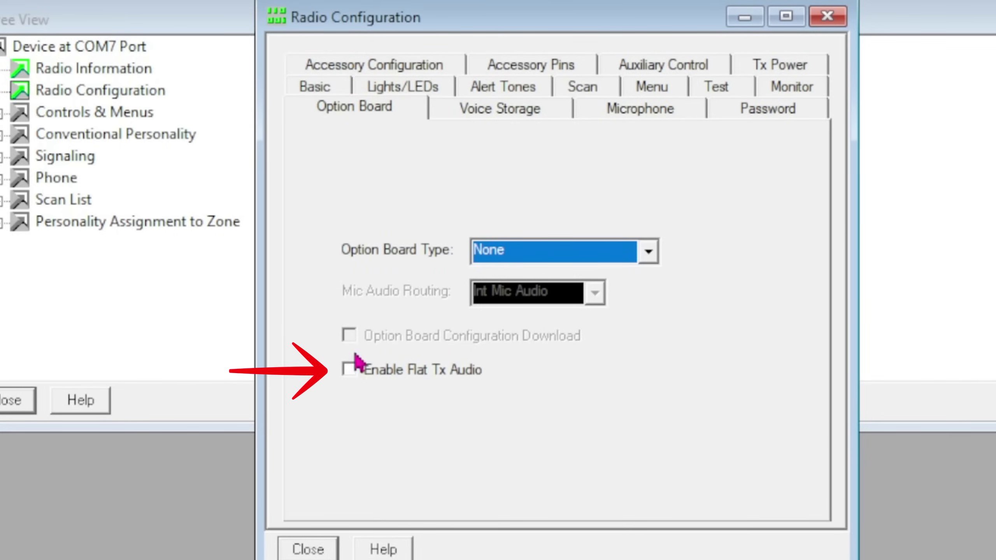
click(349, 376)
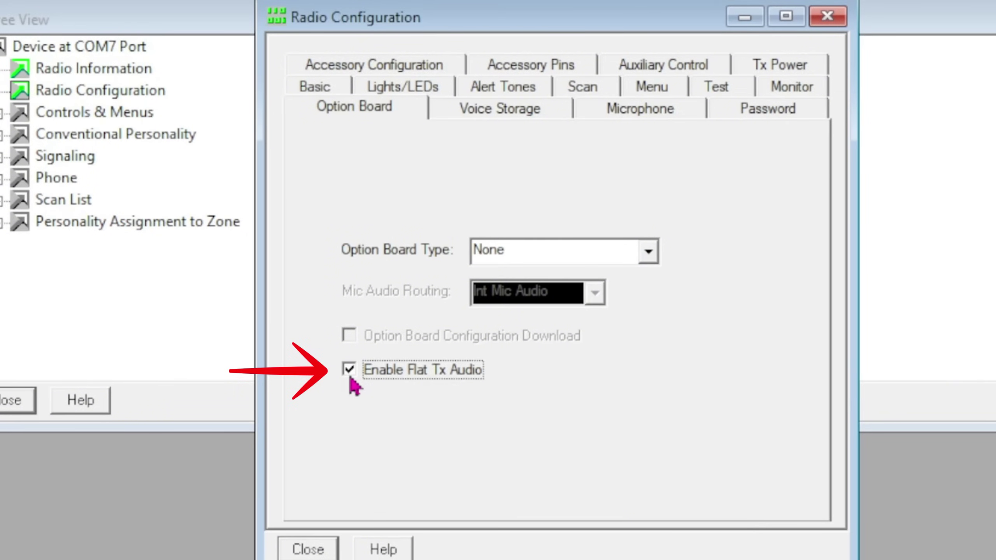
click(350, 378)
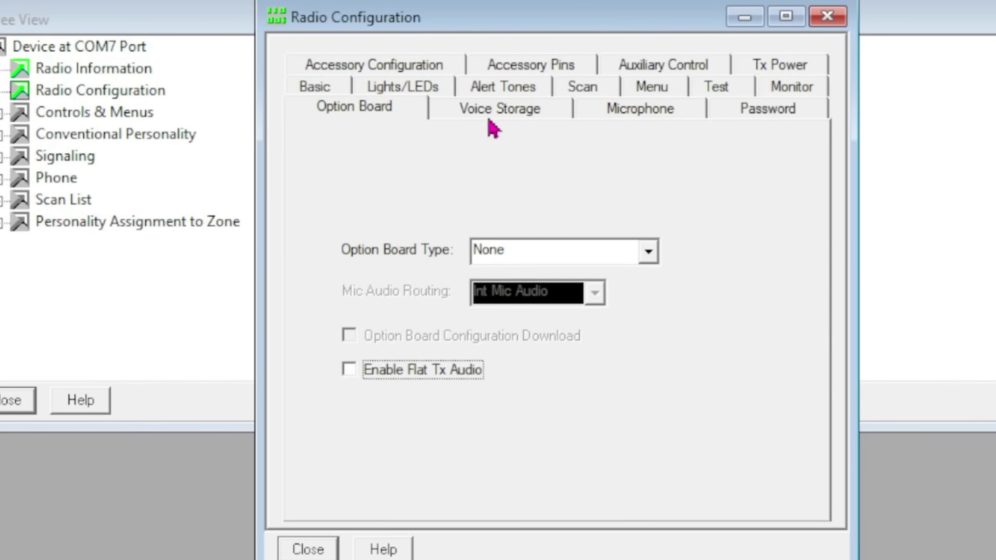
- Review Voice Storage and Microphone, keeping Control Head Mic as hot mic source, then view Password
click(527, 110)
click(628, 114)
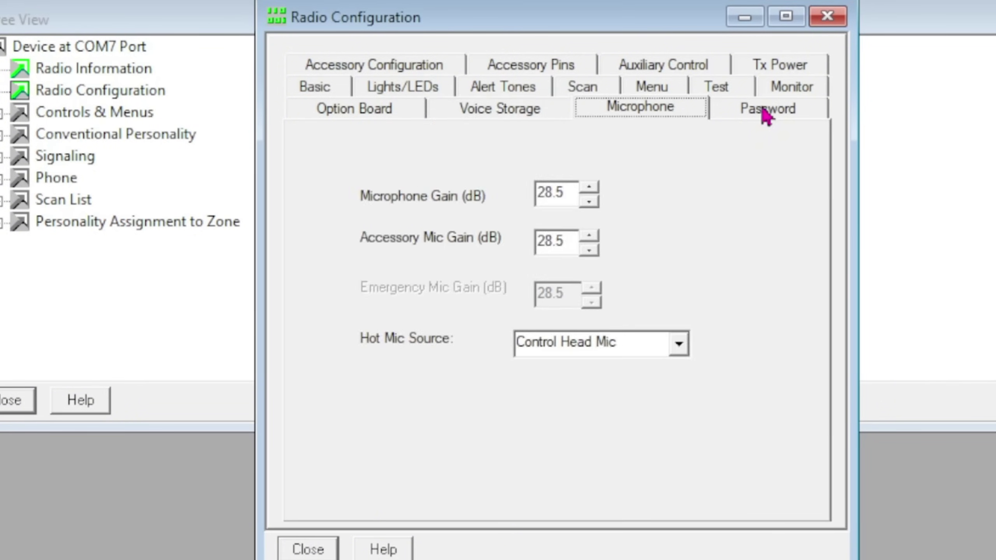
click(559, 347)
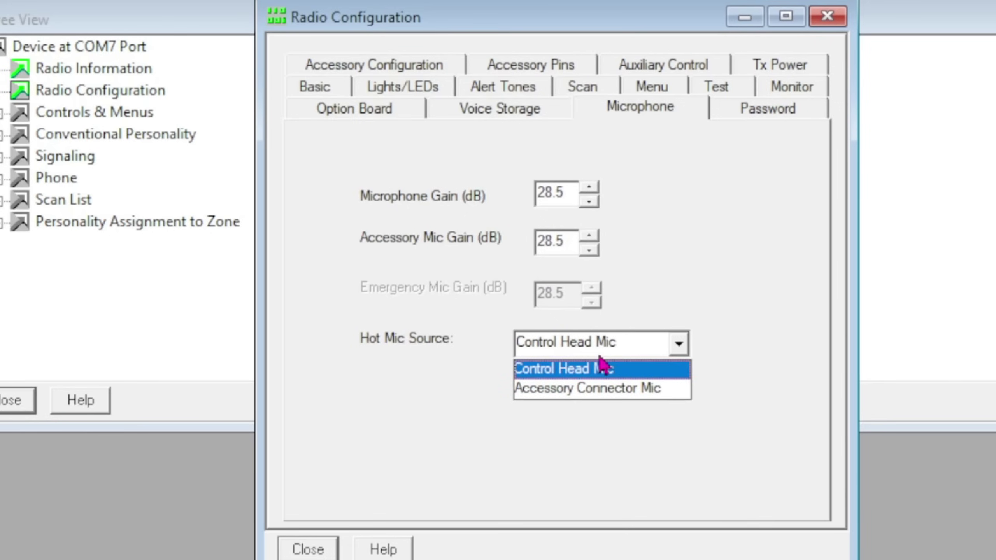
click(601, 367)
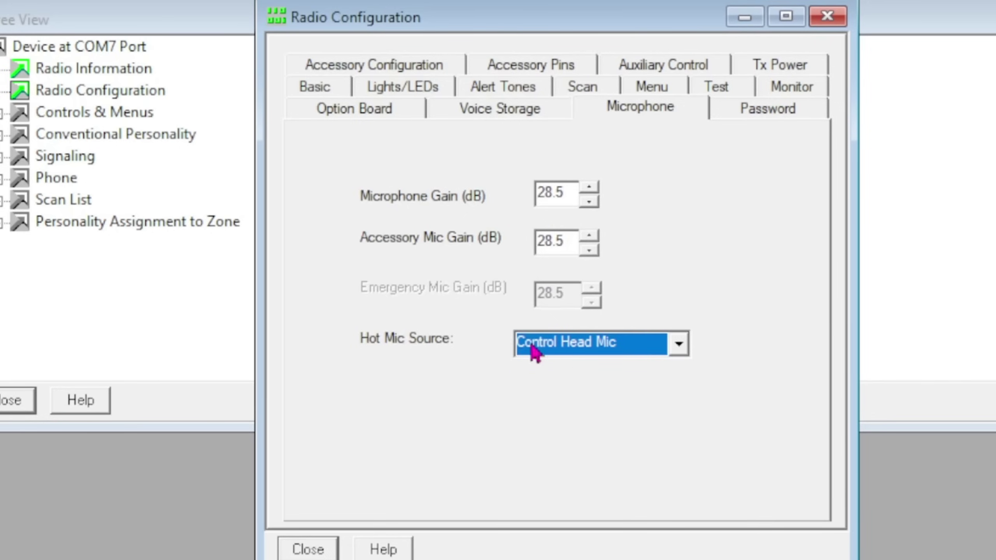
click(758, 117)
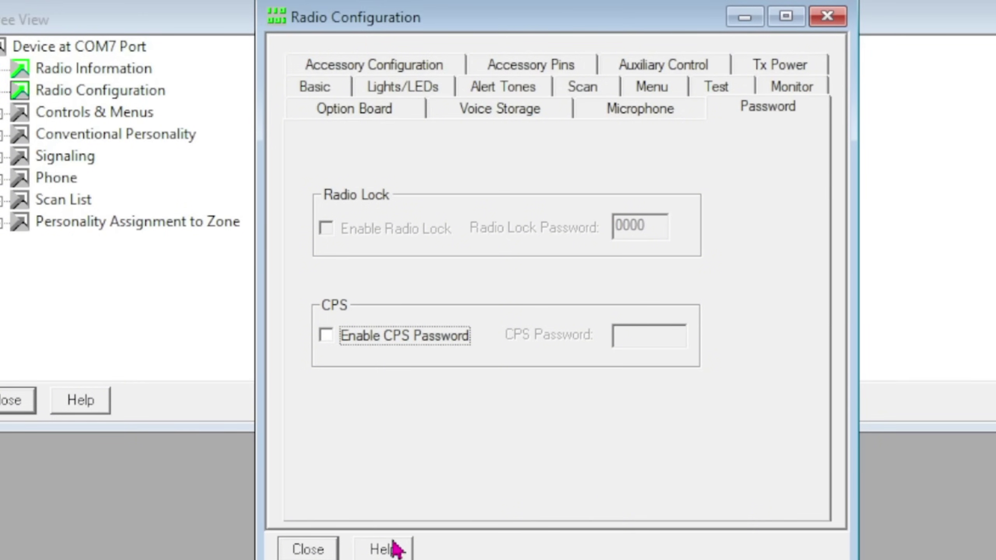
- Close Radio Configuration and open Conventional Buttons under Controls & Menus
click(307, 549)
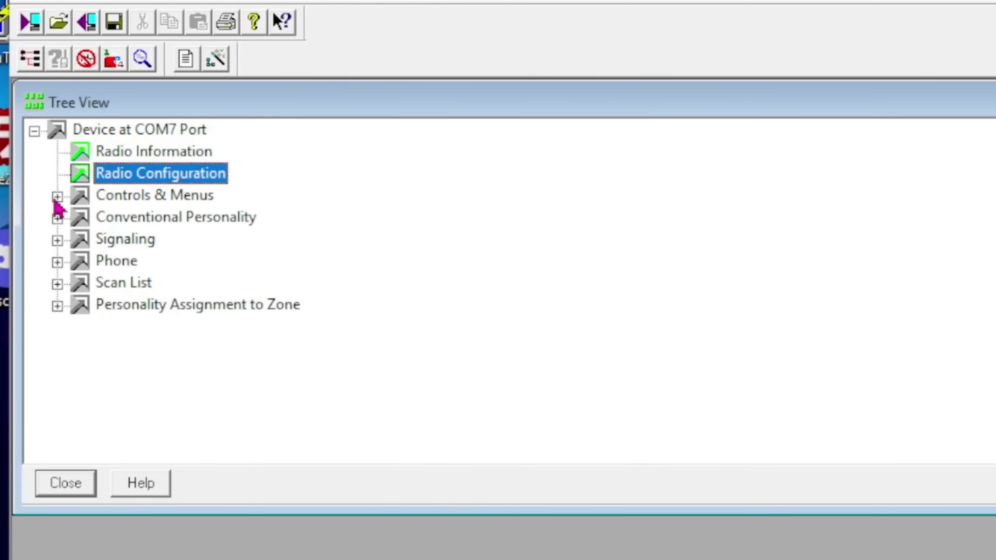
click(55, 198)
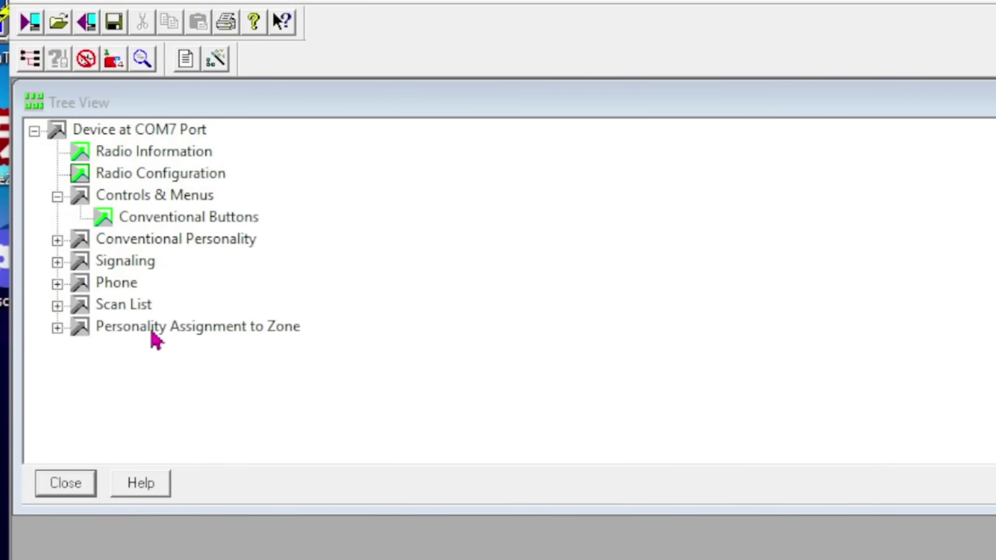
double_click(164, 218)
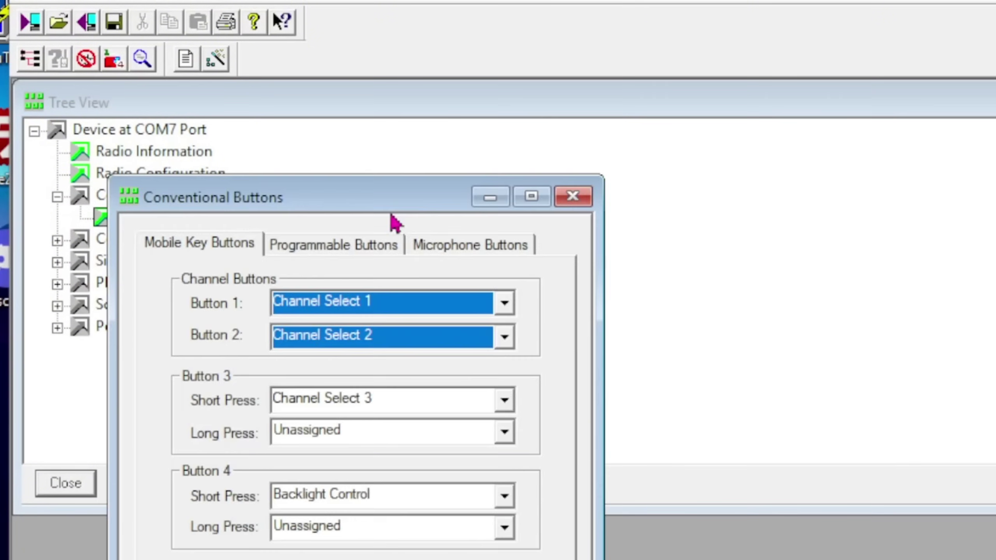
drag(407, 206, 660, 120)
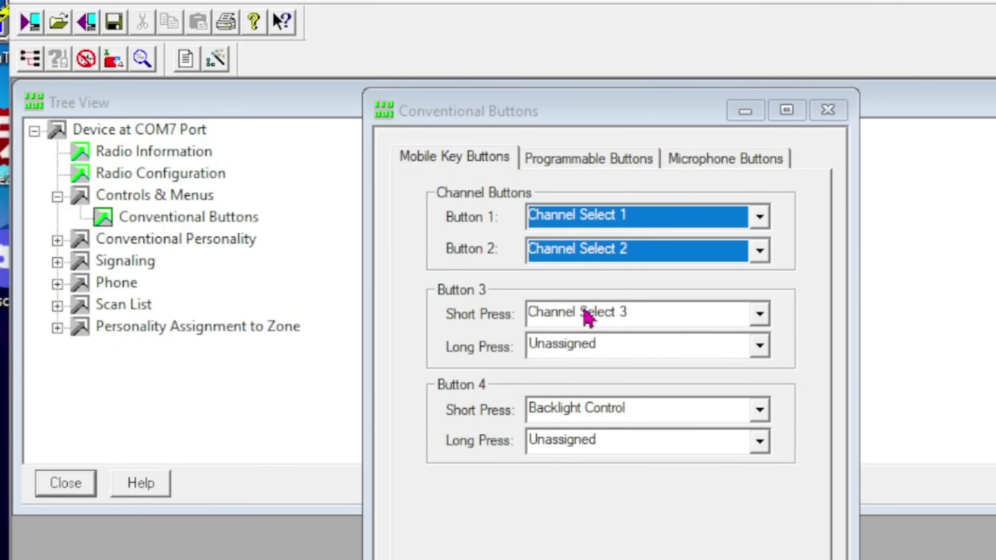
- Assign Channel Select 4 to Button 4 short press, leaving Button 3 long press Unassigned
click(588, 419)
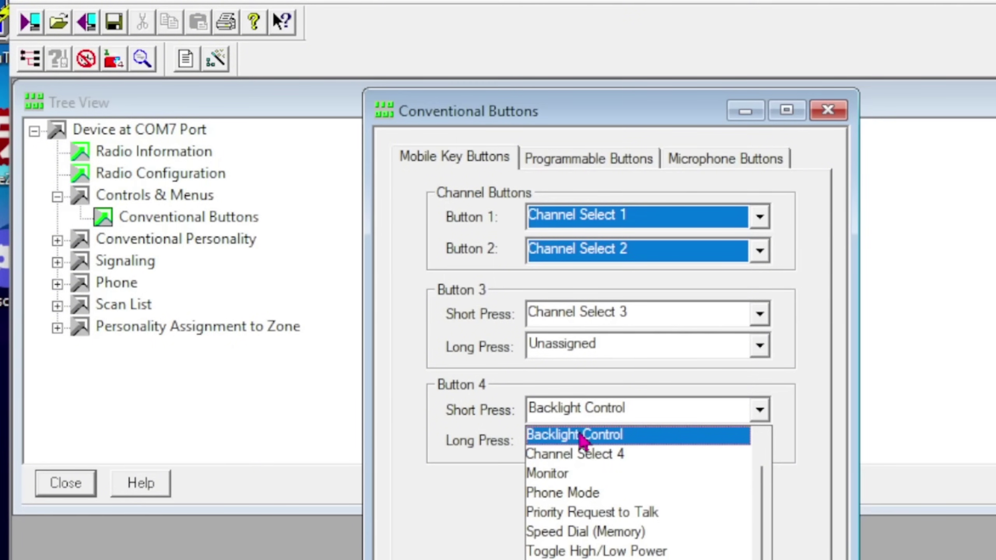
click(579, 457)
click(557, 355)
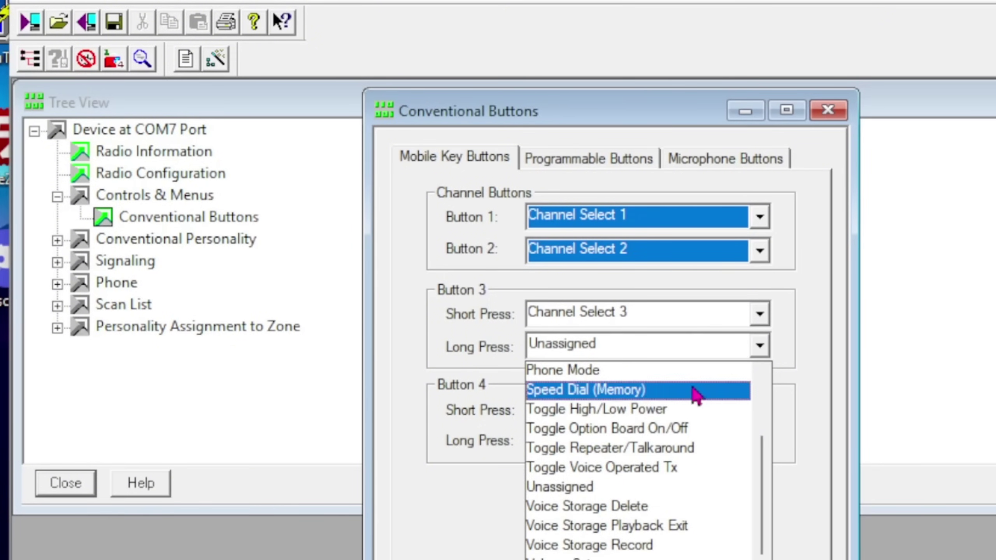
click(787, 391)
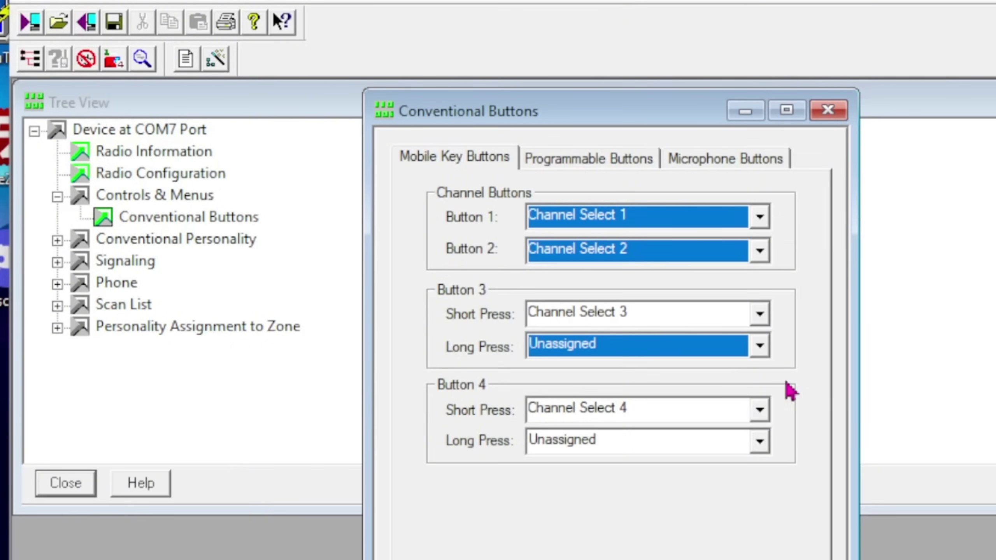
- Check Programmable Buttons (P2 short press stays Unassigned) and Microphone Buttons, then return to the tree
click(575, 169)
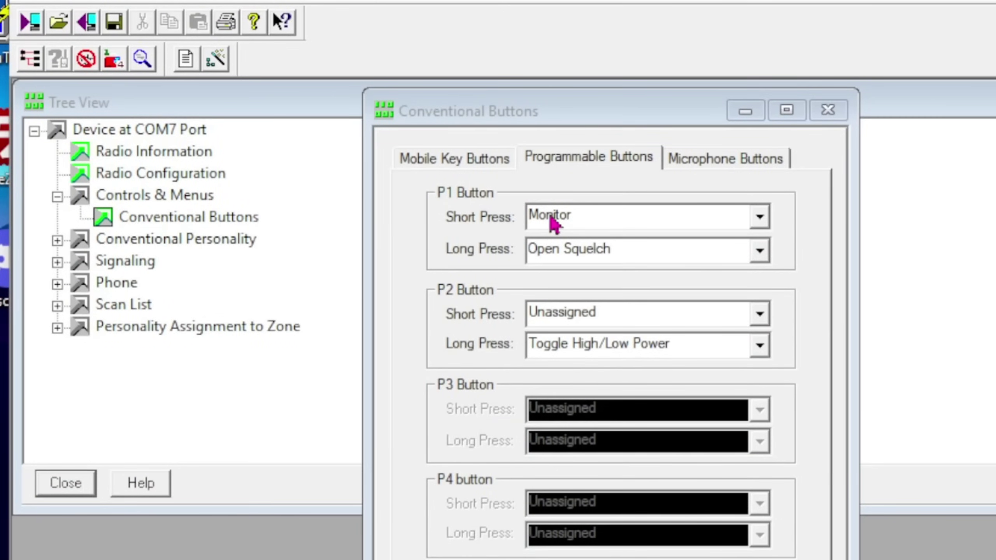
click(599, 314)
click(599, 316)
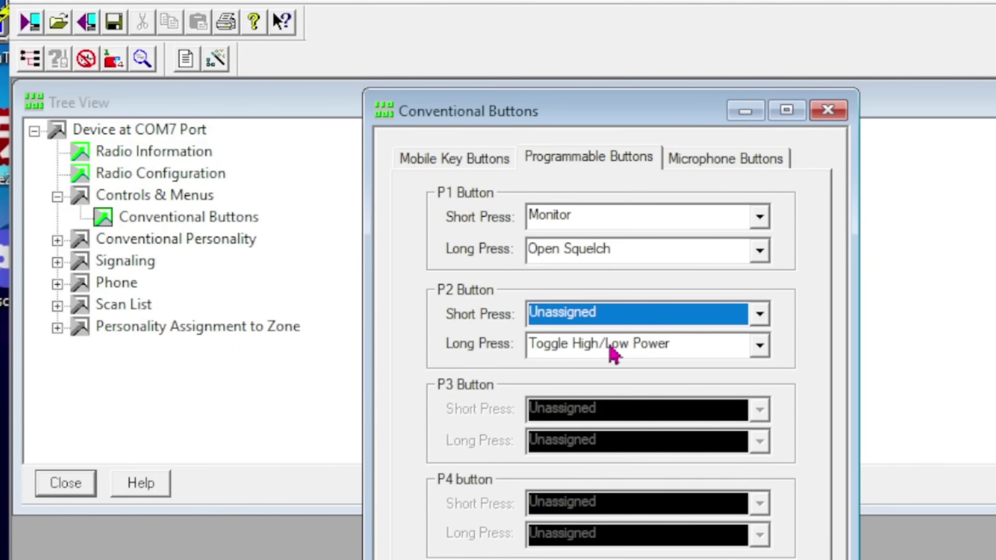
click(724, 160)
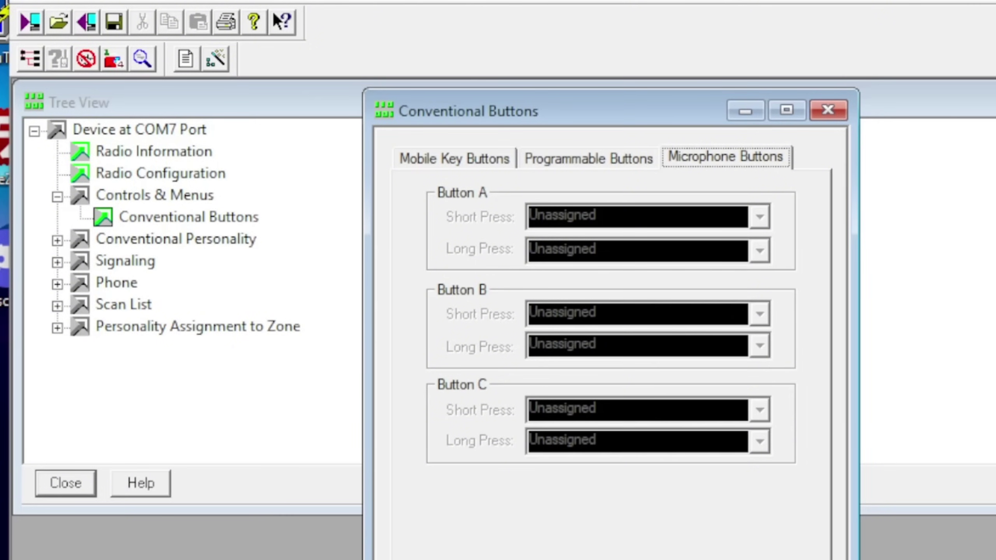
click(297, 238)
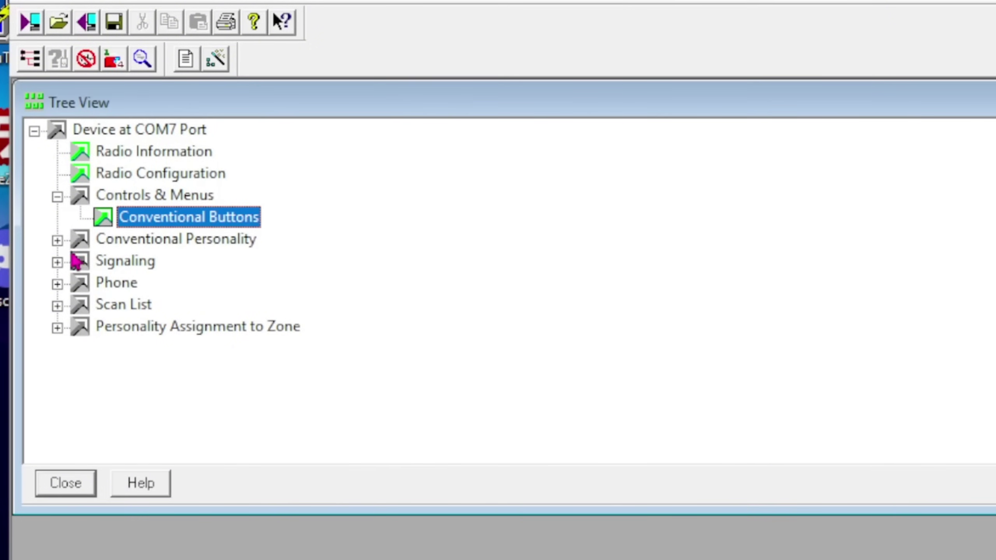
- Open Conv Pers 1 (147.5 MHz) from the Conventional Personality list
click(57, 241)
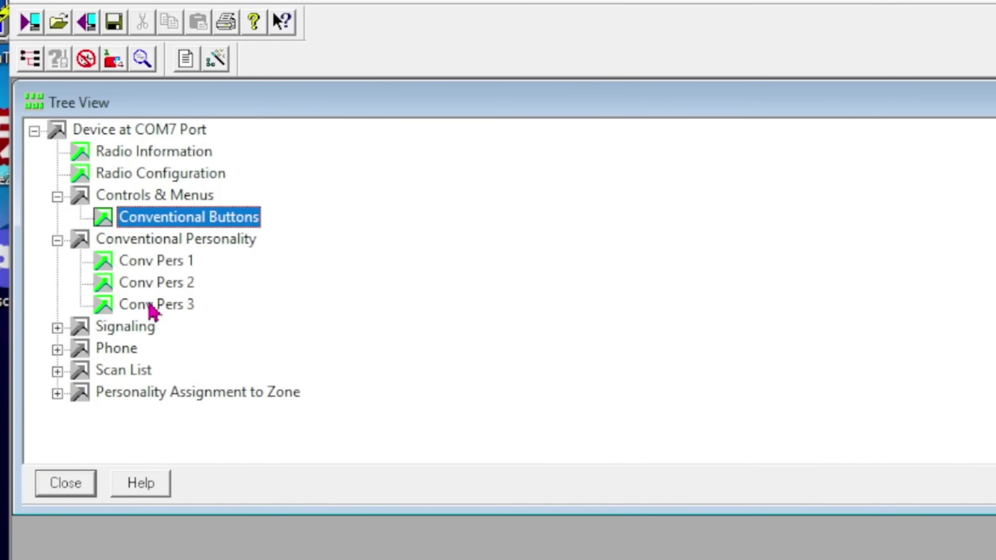
double_click(173, 262)
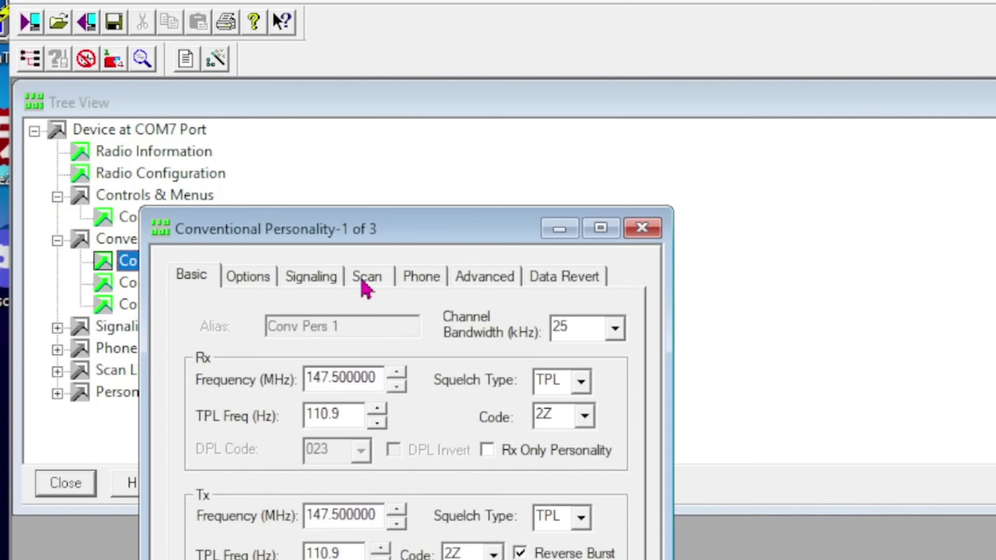
drag(455, 229, 670, 116)
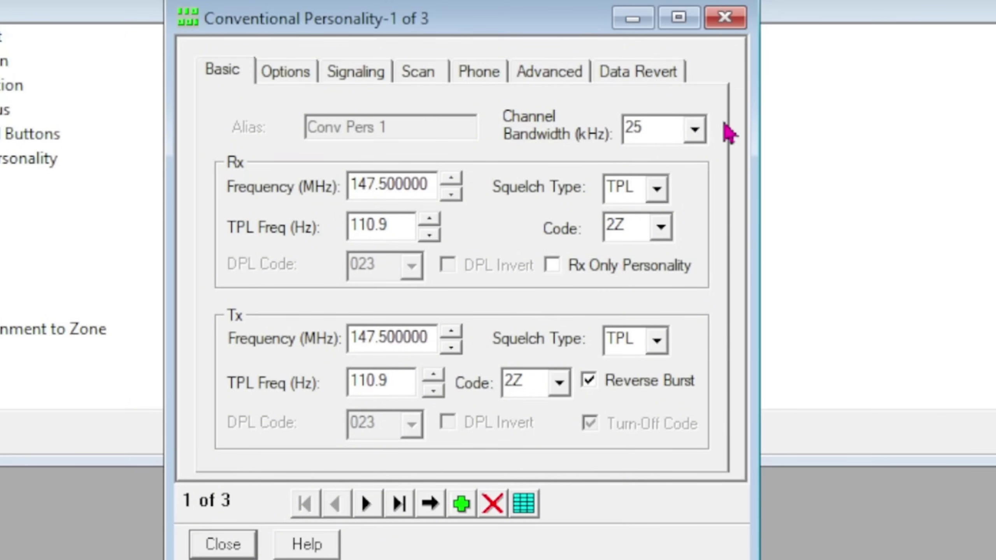
- Keep Conv Pers 1's channel bandwidth at 25 kHz
click(694, 130)
click(671, 202)
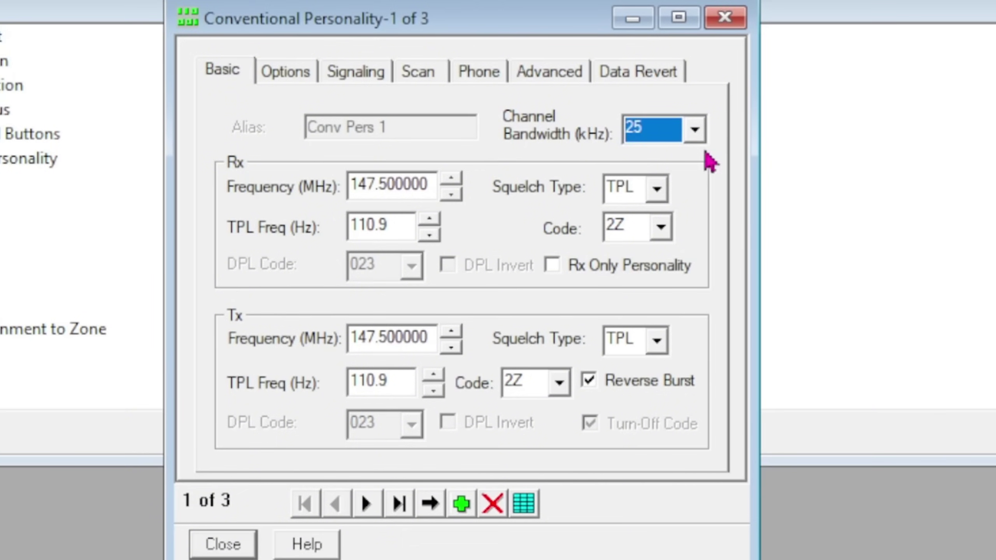
click(696, 131)
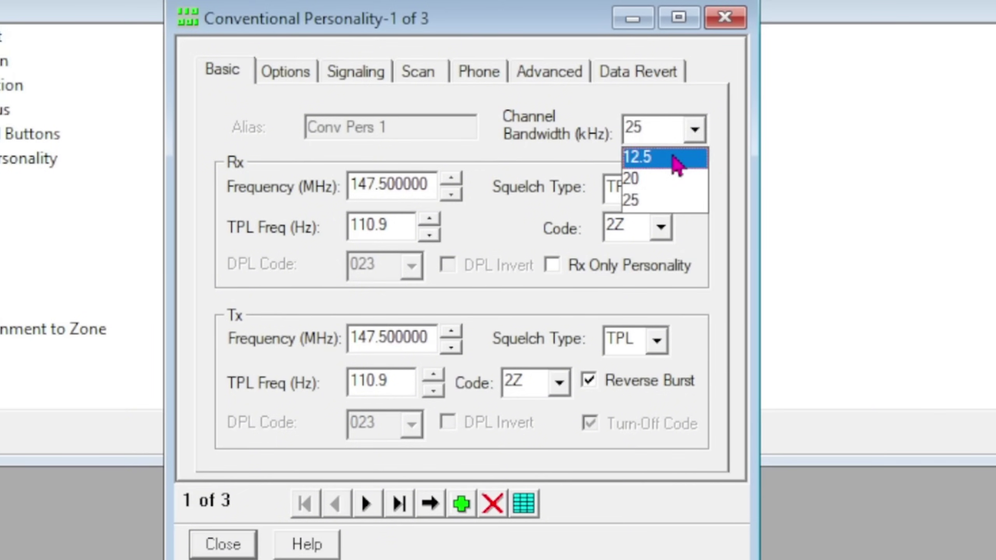
click(729, 170)
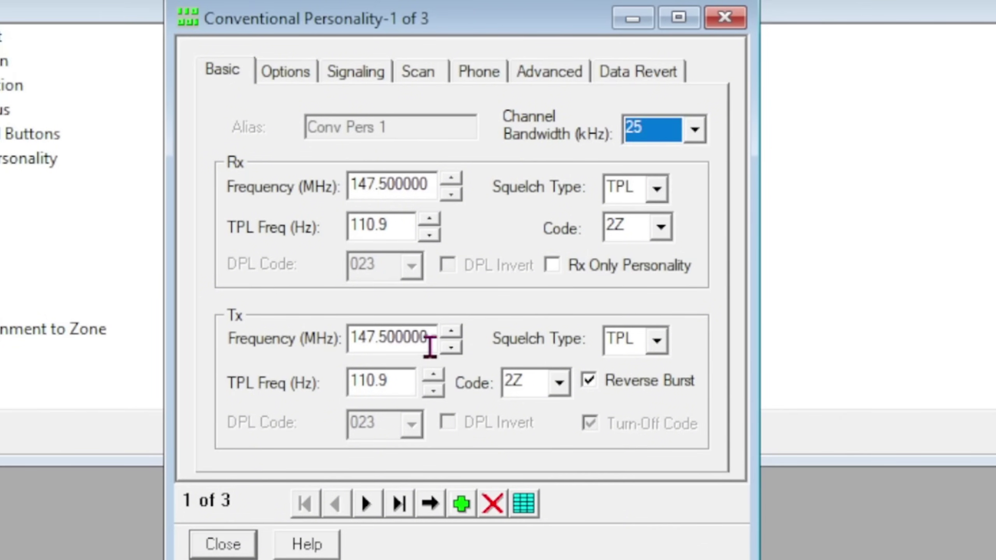
click(290, 71)
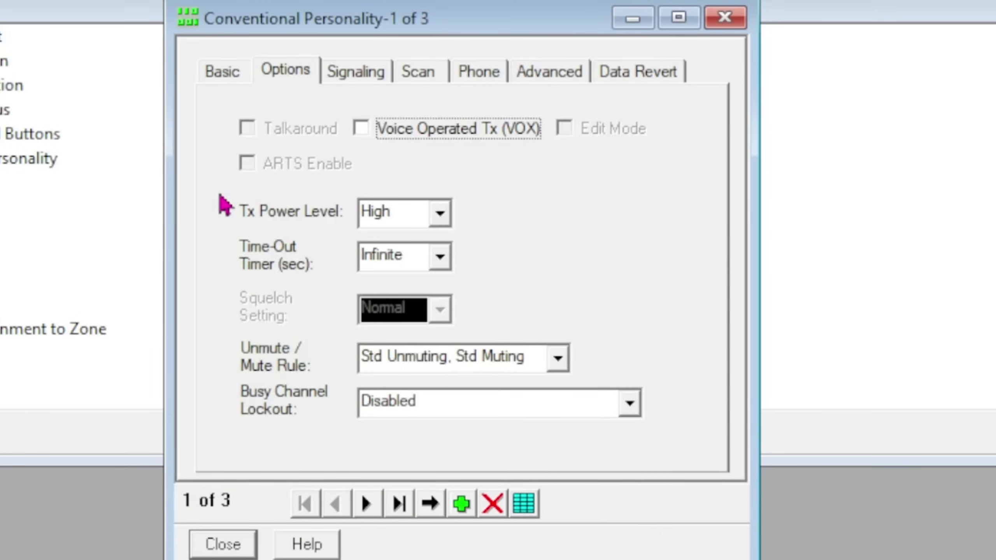
- Keep personality 1's transmit power level at High
click(440, 213)
click(440, 213)
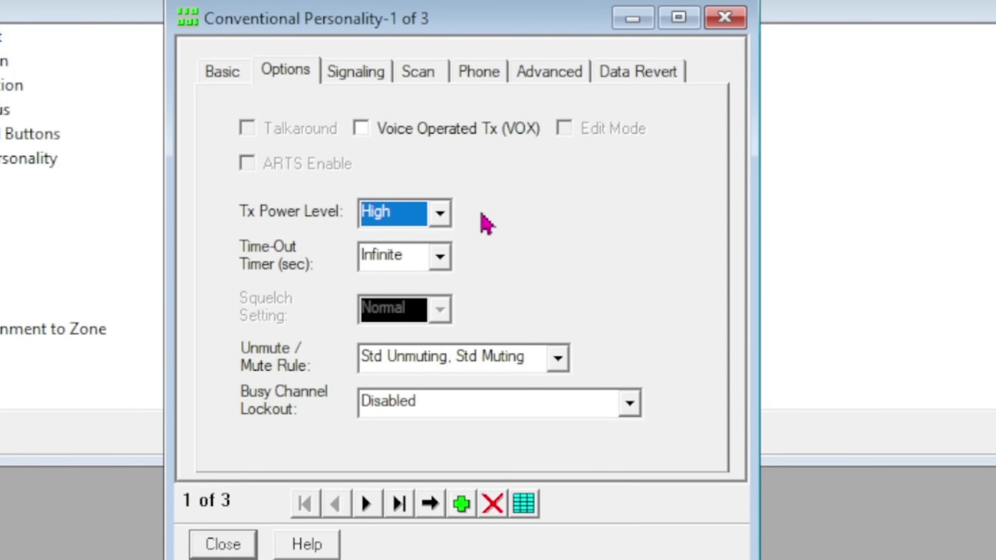
click(440, 214)
click(476, 226)
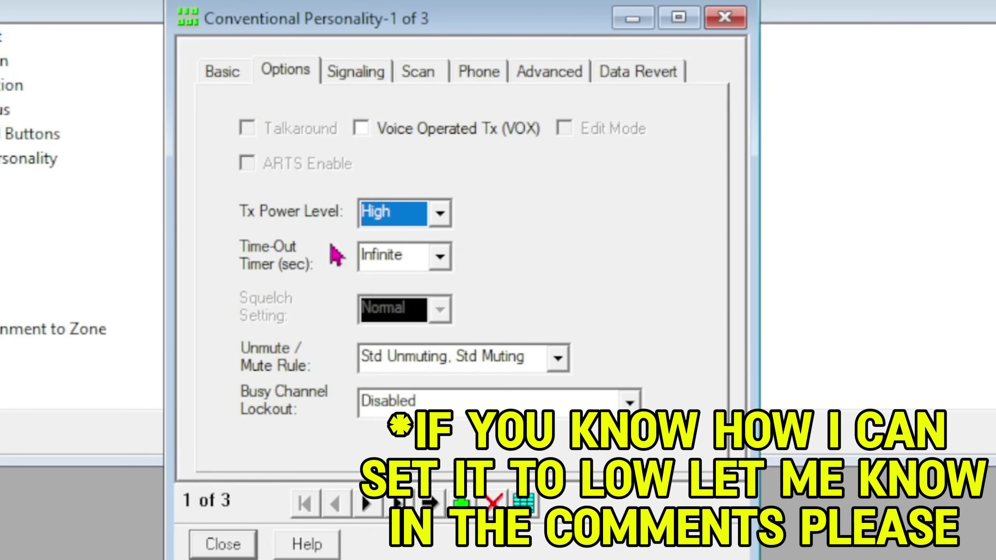
- Try a 180-second time-out timer, then set it back to Infinite
click(440, 262)
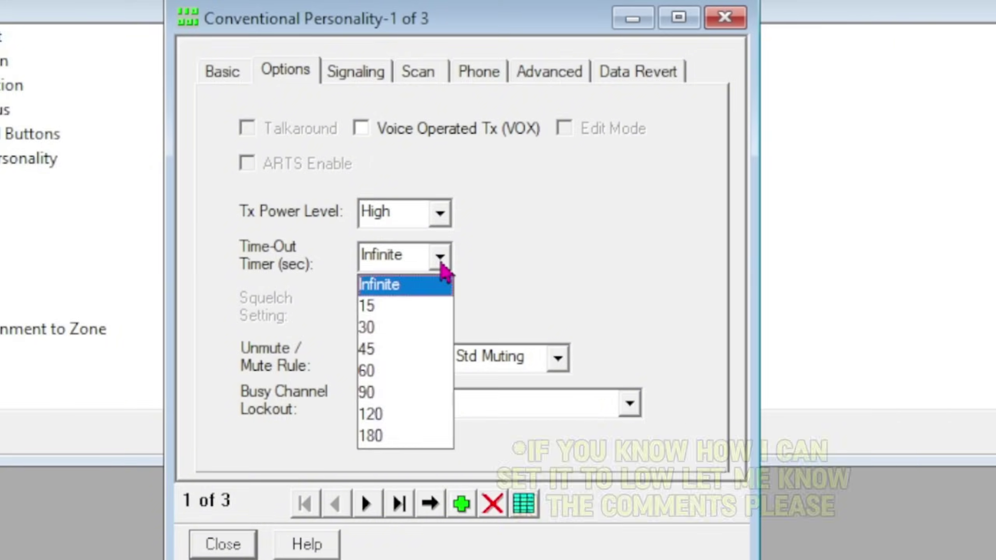
click(397, 438)
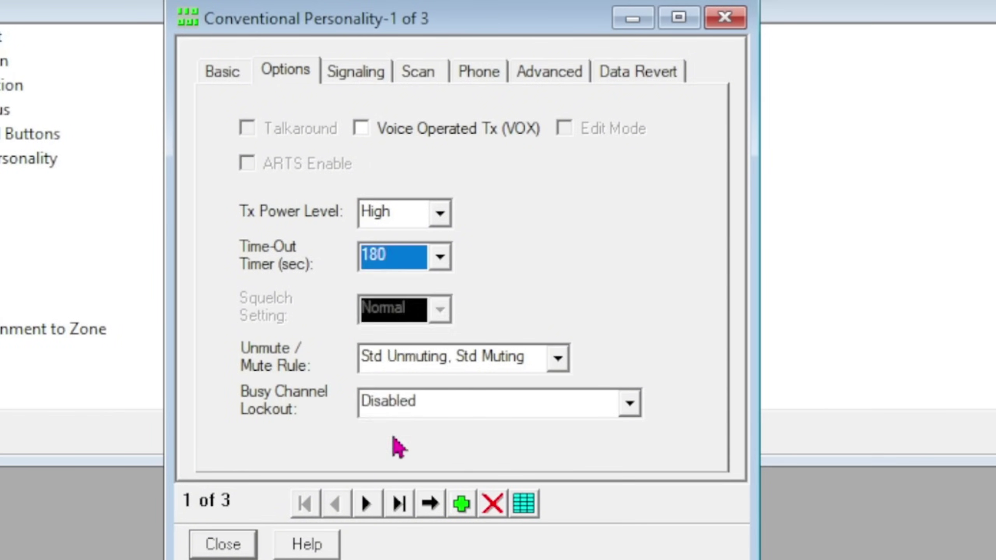
click(440, 259)
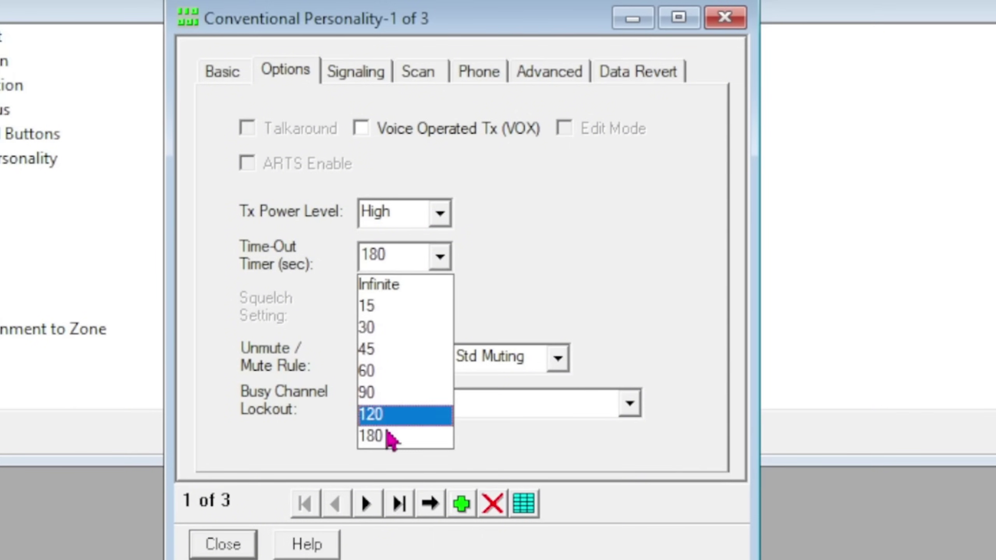
click(396, 437)
click(438, 266)
click(406, 285)
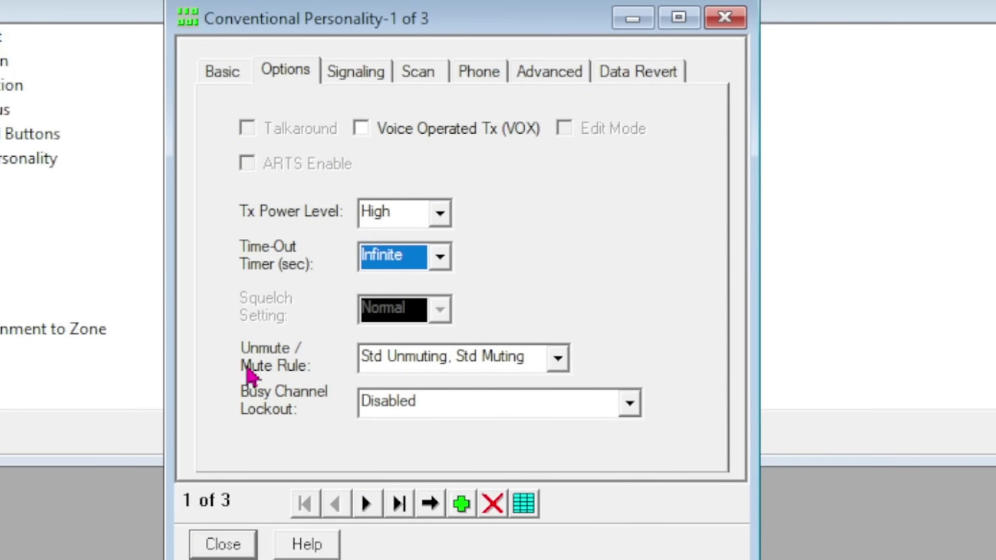
- Leave the unmute/mute rule unchanged
click(557, 363)
click(565, 365)
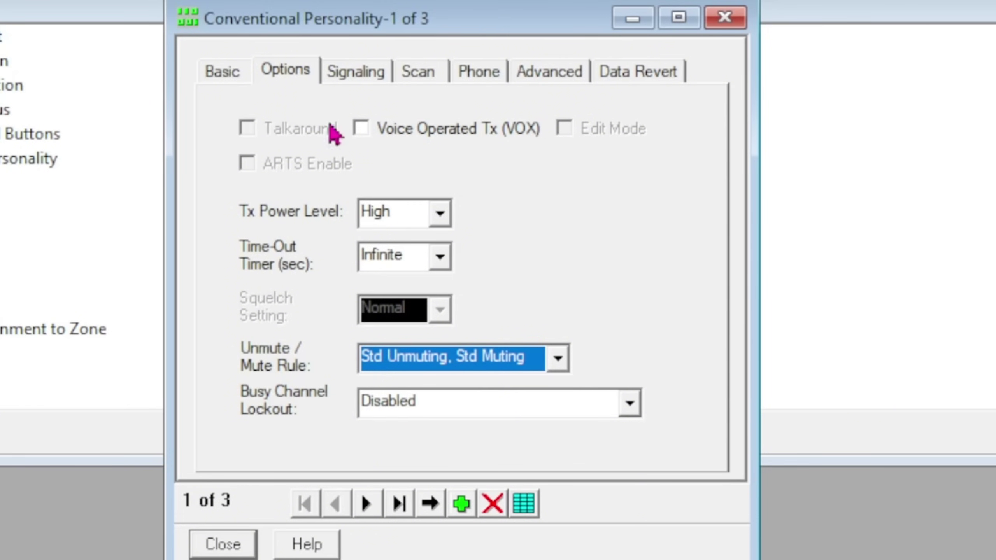
click(363, 78)
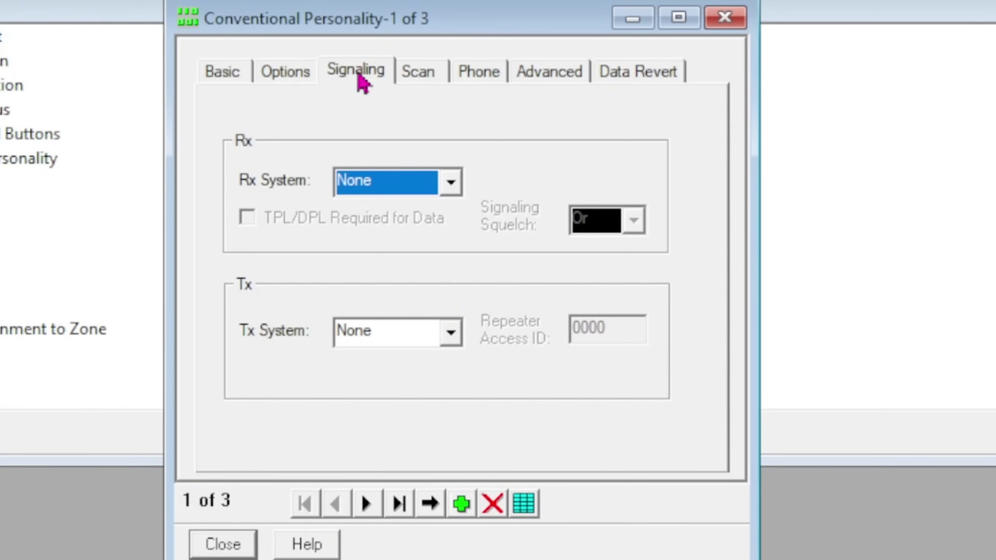
- Review personality 1's Scan, Phone, Advanced and Data Revert tabs, then return to Basic
click(429, 77)
click(483, 84)
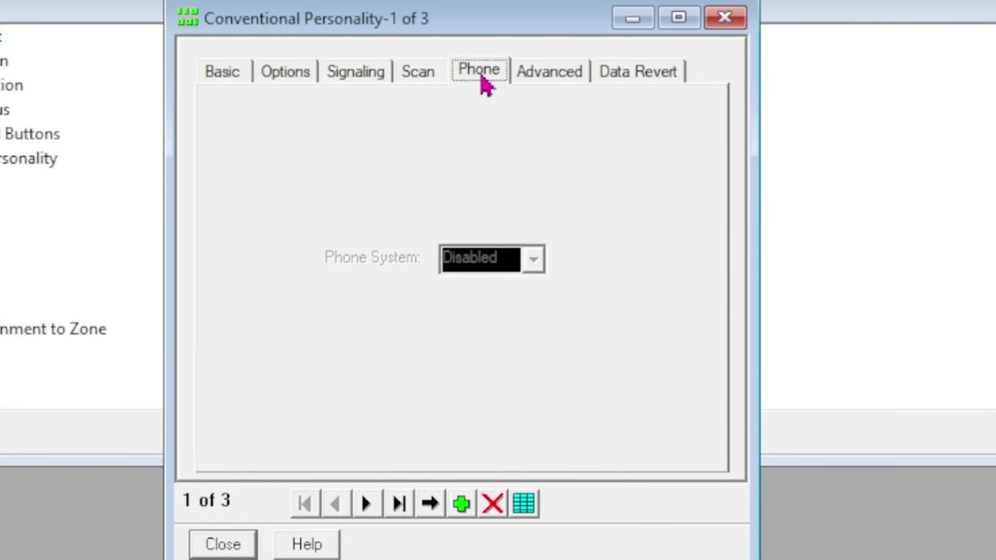
click(558, 83)
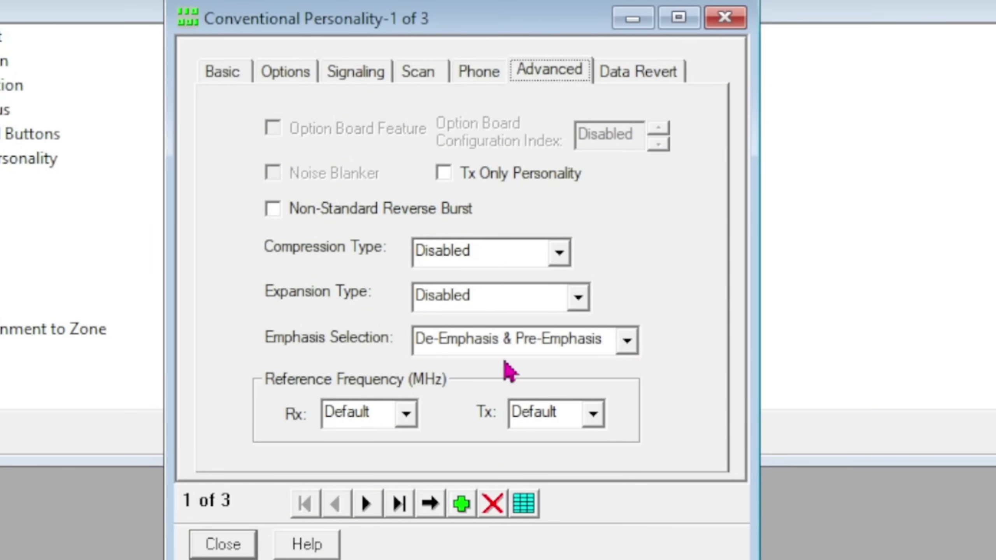
click(636, 70)
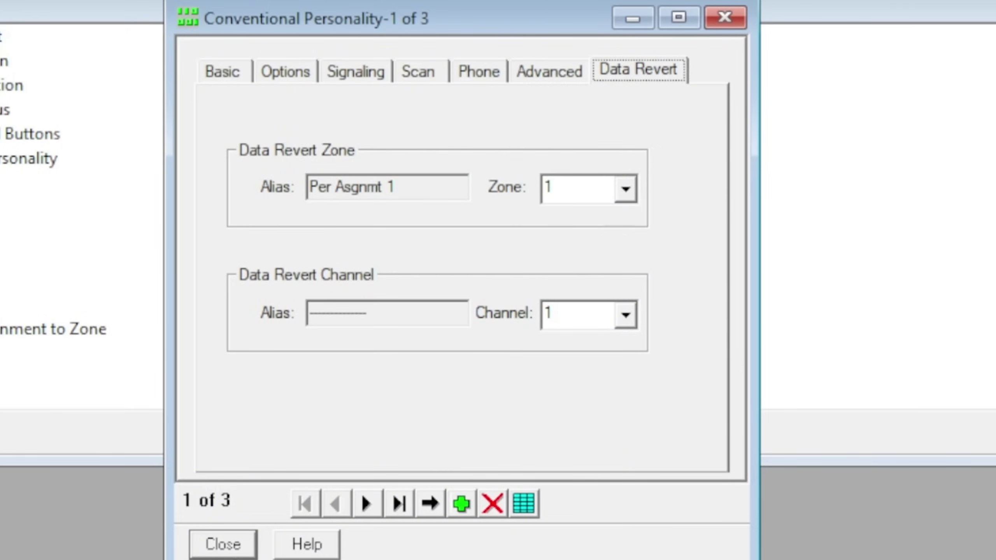
click(220, 73)
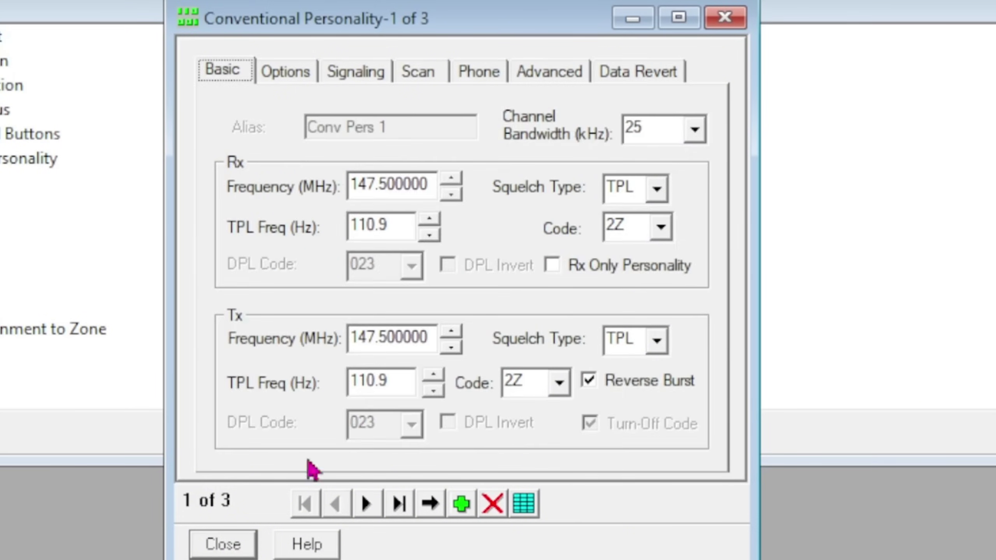
- Close personality 1 and collapse the Signaling, Phone and Scan List branches
click(219, 544)
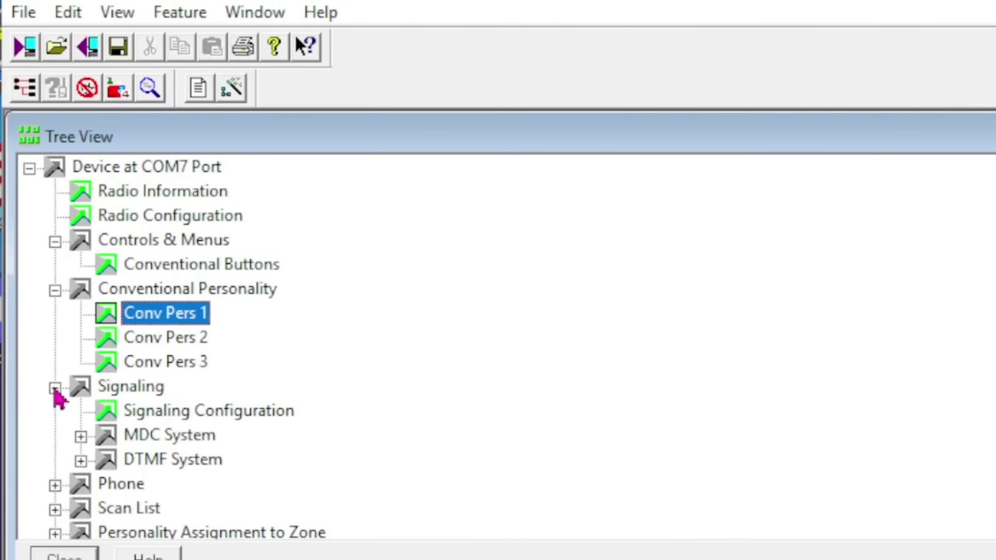
click(55, 388)
click(55, 412)
click(54, 411)
click(55, 436)
click(55, 436)
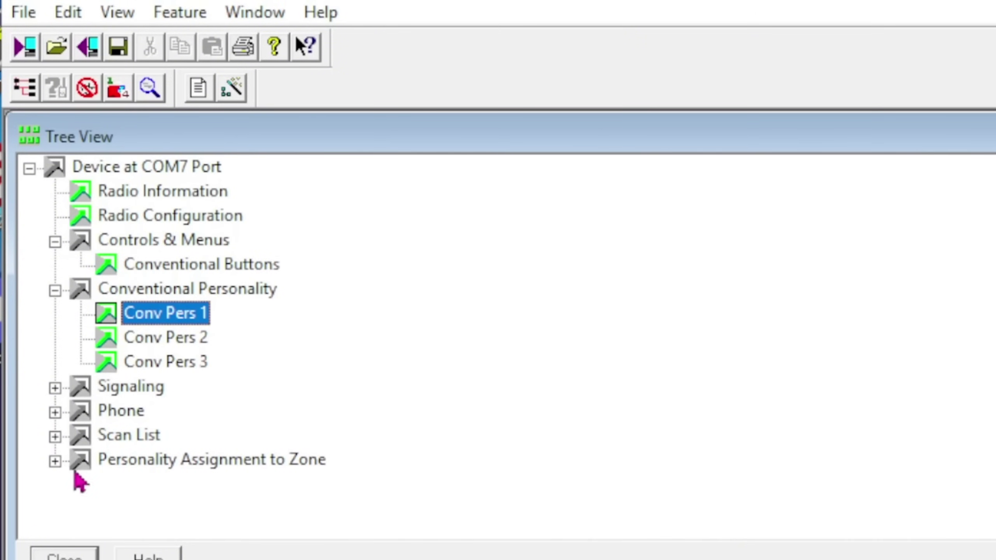
- Check that Per Asgnmt 1 maps zone channels 1–3 to Conventional-1 to -3
click(54, 462)
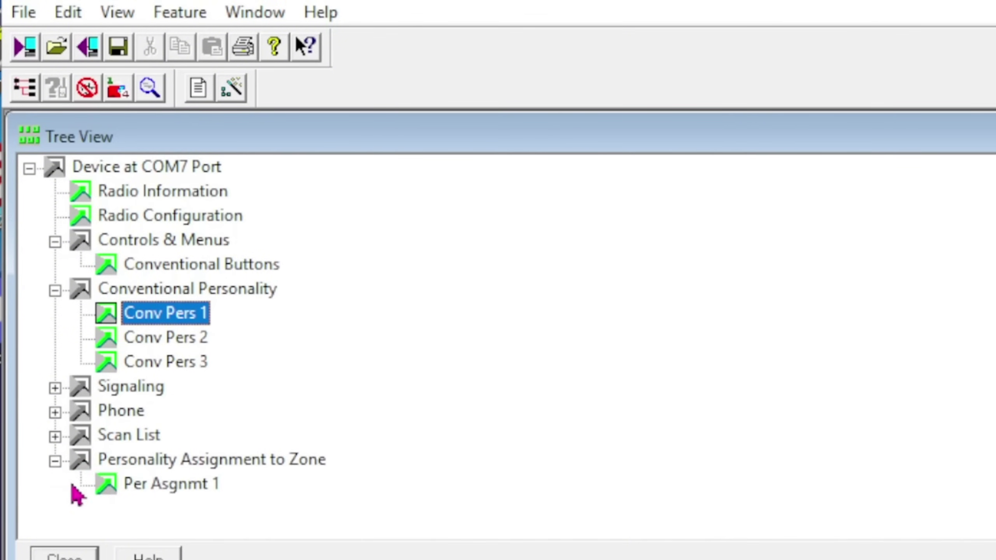
click(144, 491)
double_click(152, 490)
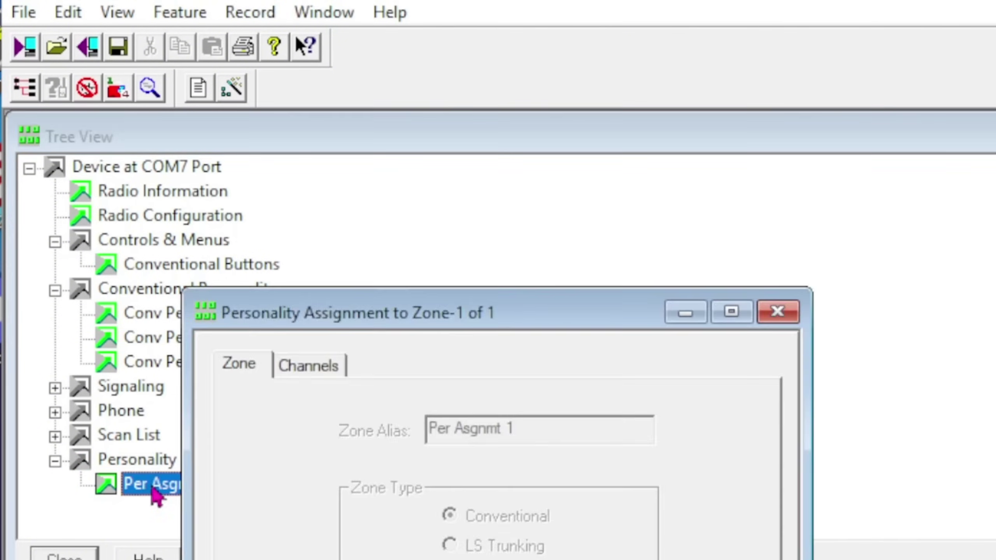
click(313, 369)
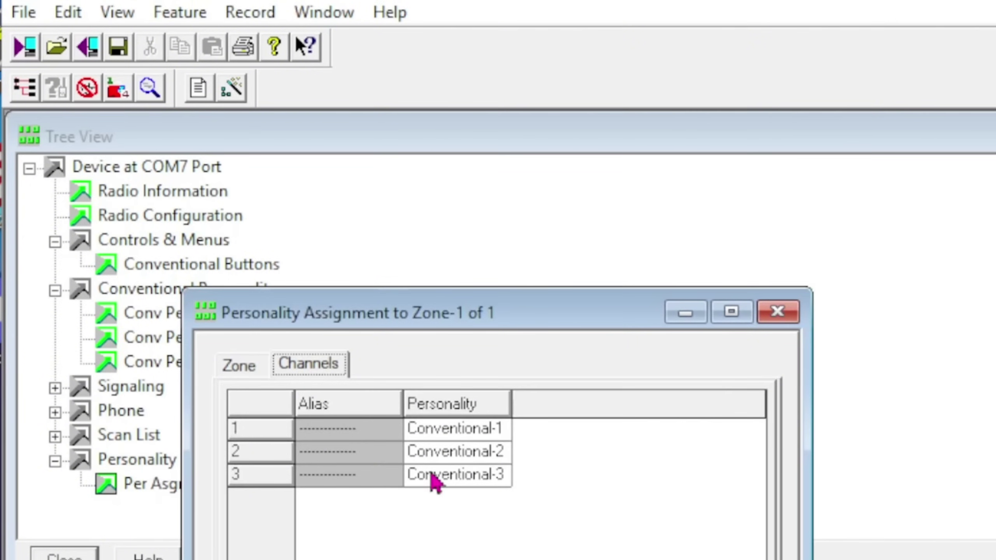
key(ctrl+F4)
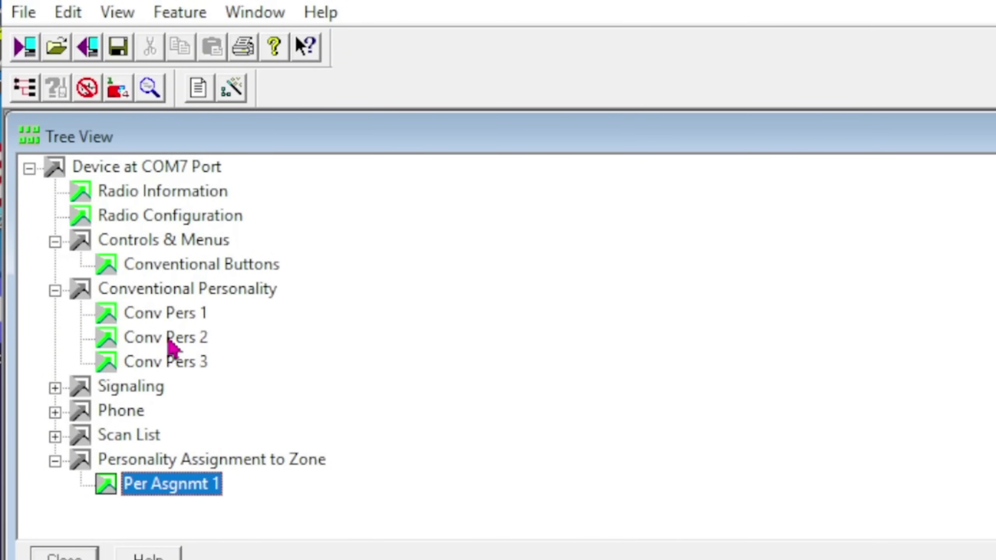
- Set Conv Pers 2's Rx and Tx frequencies to 147.6 MHz with 25 kHz bandwidth
click(183, 338)
double_click(175, 341)
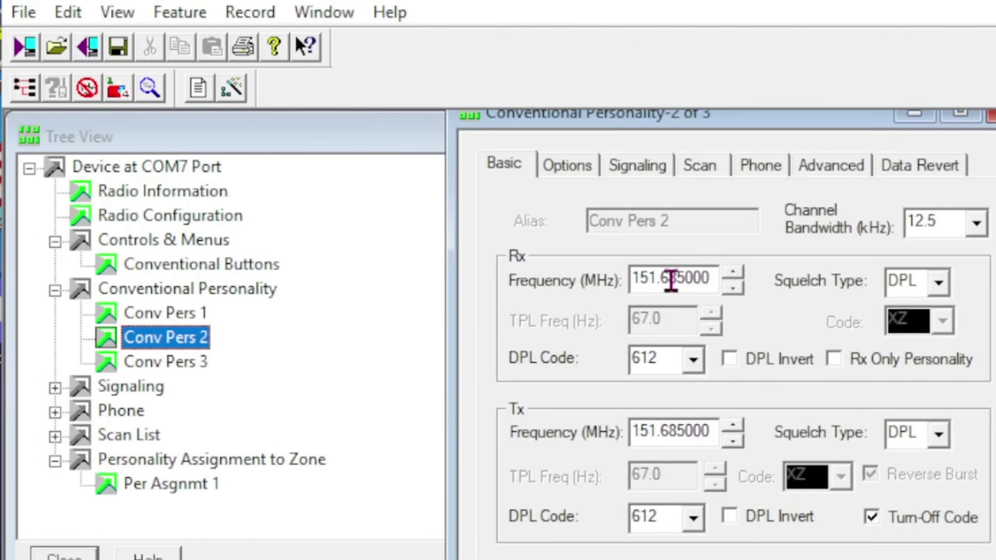
double_click(668, 282)
click(668, 282)
double_click(671, 277)
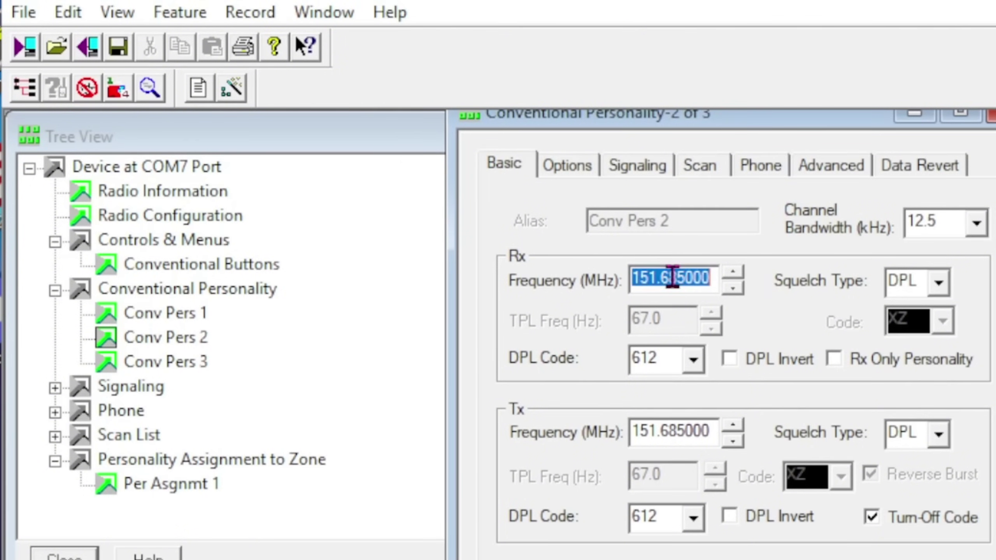
text(147.6)
key(Tab)
double_click(643, 435)
text(147.600000)
key(Tab)
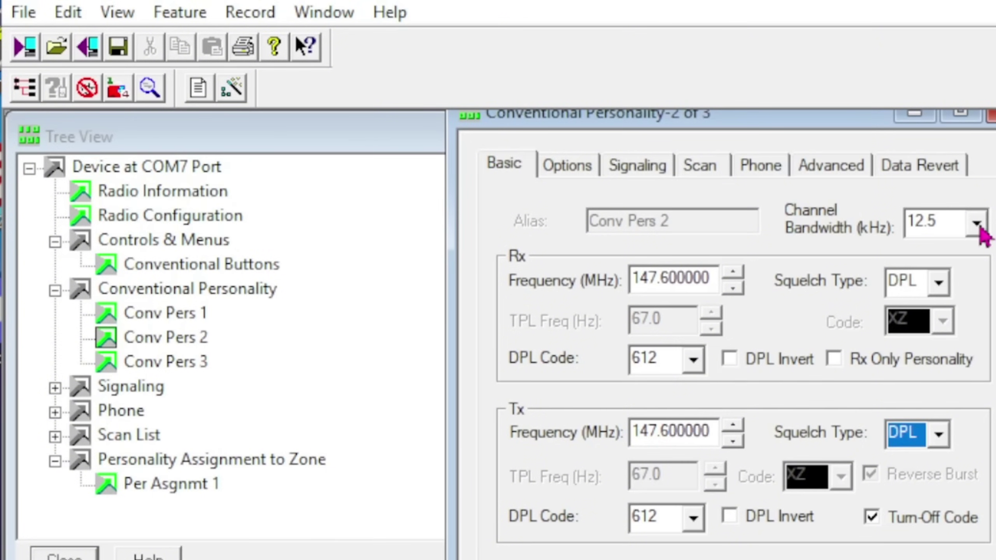
click(976, 223)
click(960, 285)
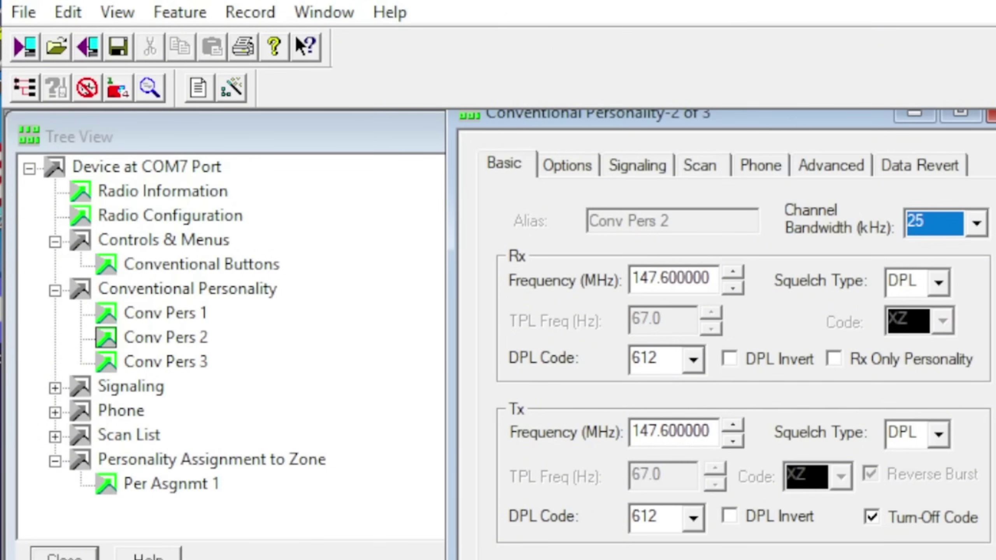
- Review personality 2's Options, Signaling, Advanced and Data Revert tabs
click(553, 166)
click(637, 167)
click(839, 169)
click(919, 166)
click(504, 164)
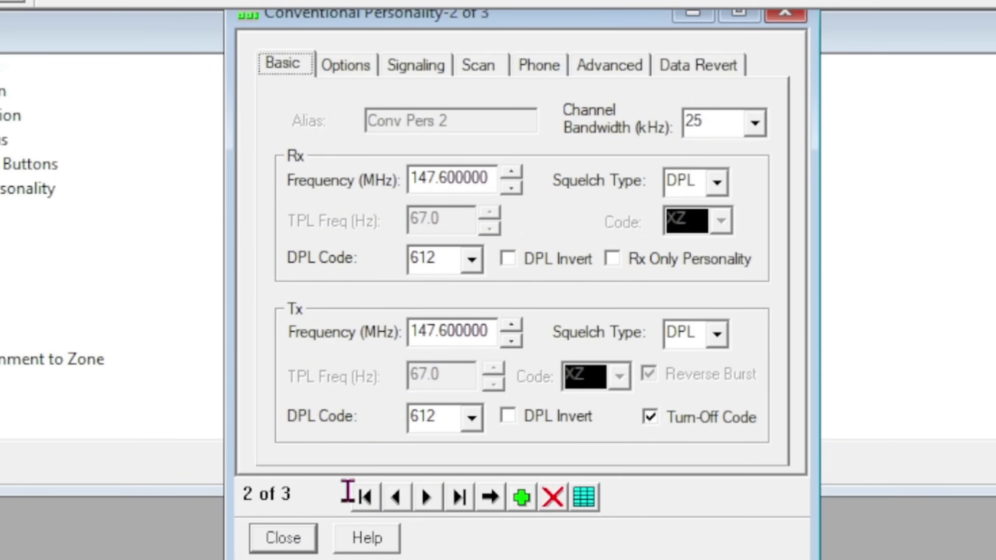
- Compare personality 2 with personality 1, then close the personality window
click(395, 498)
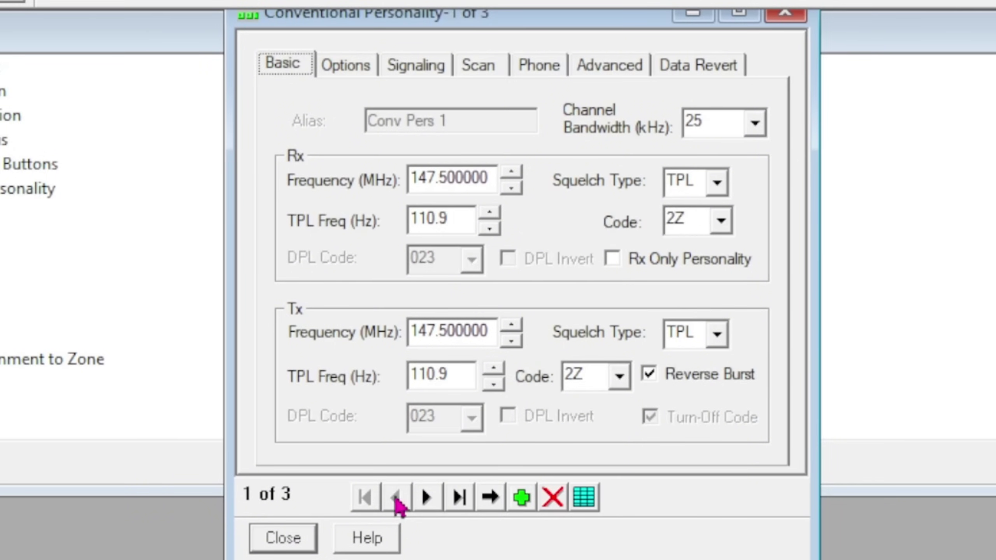
click(425, 498)
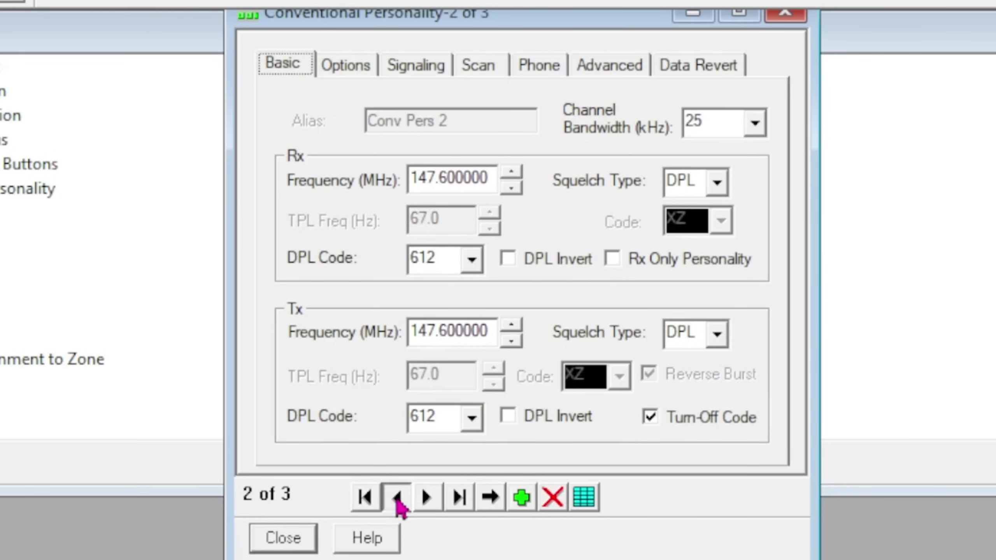
click(396, 499)
click(429, 500)
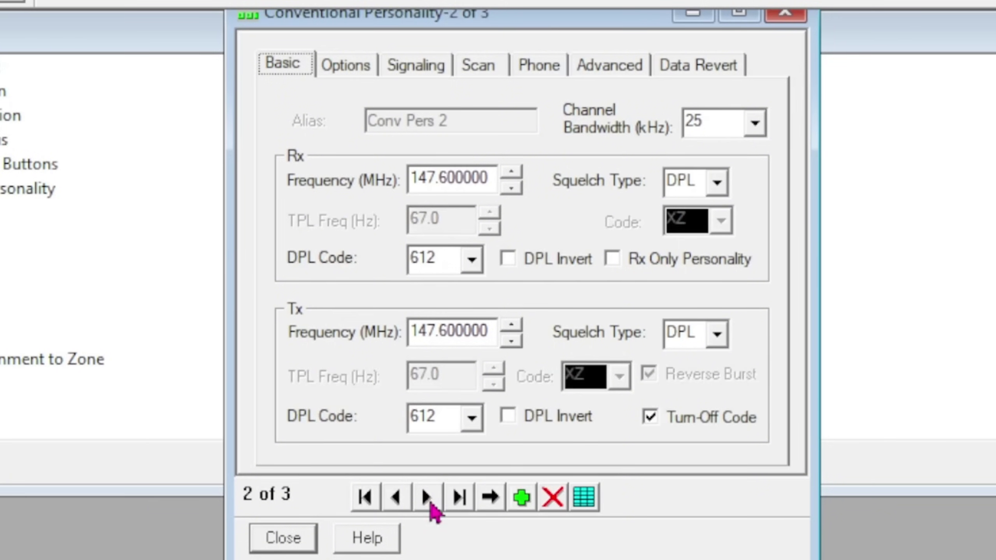
click(395, 498)
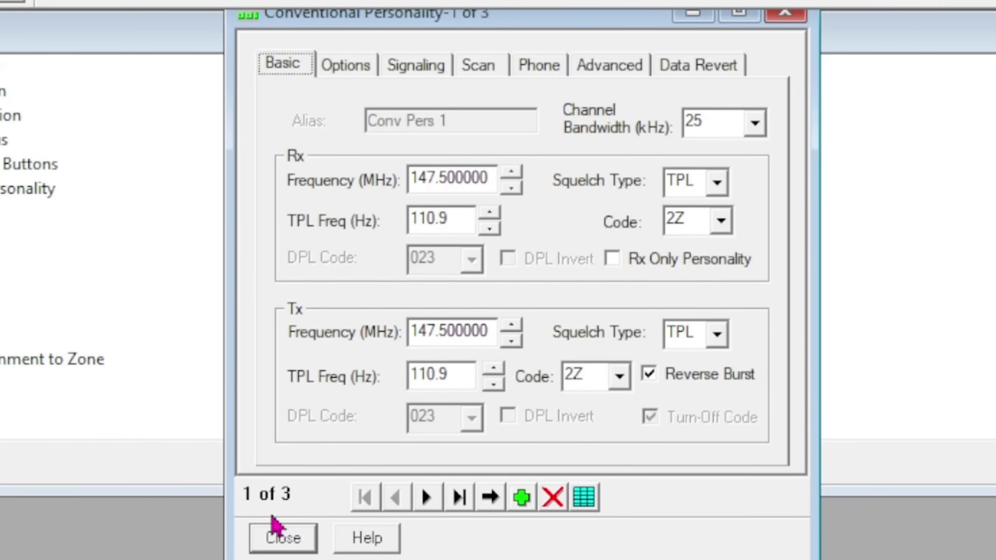
click(279, 536)
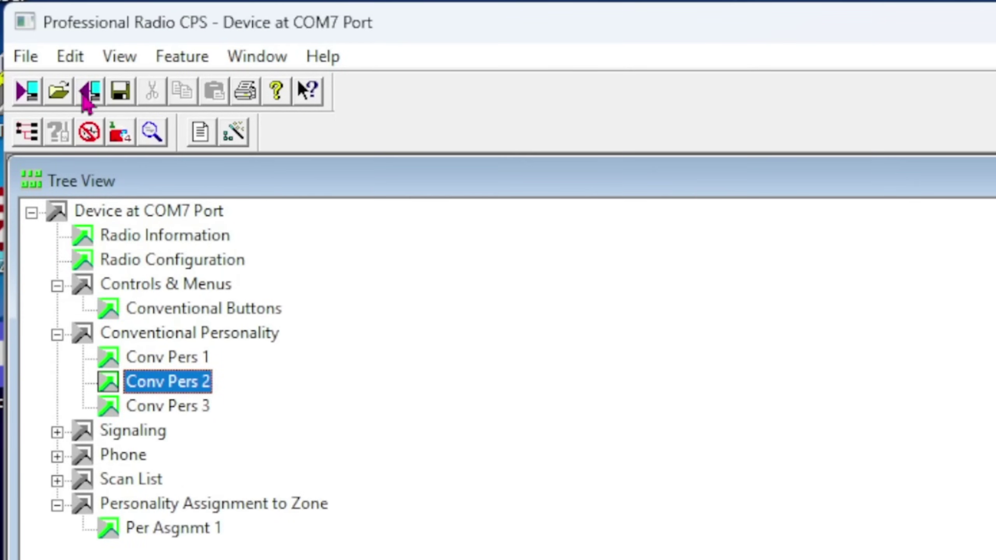
- Write the codeplug to the radio on COM7
click(89, 98)
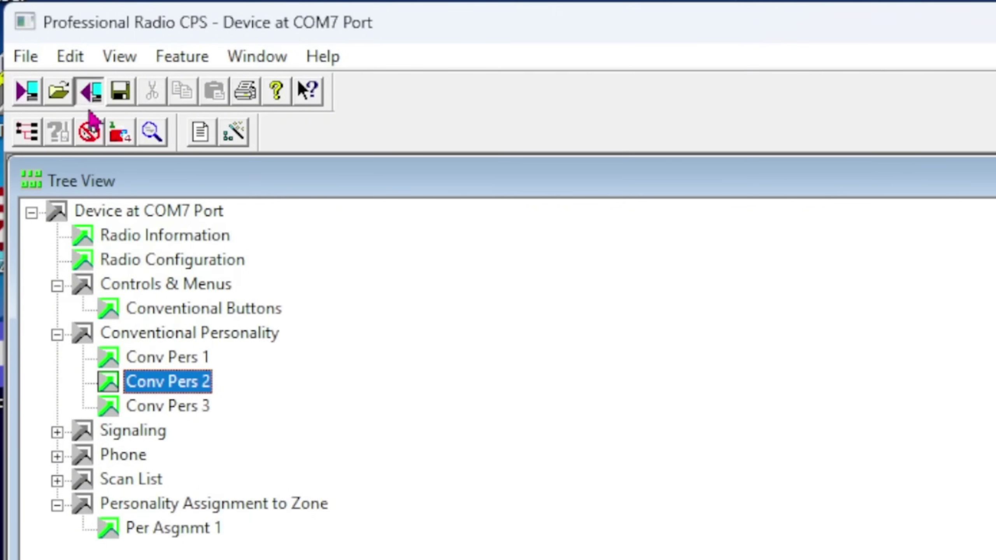